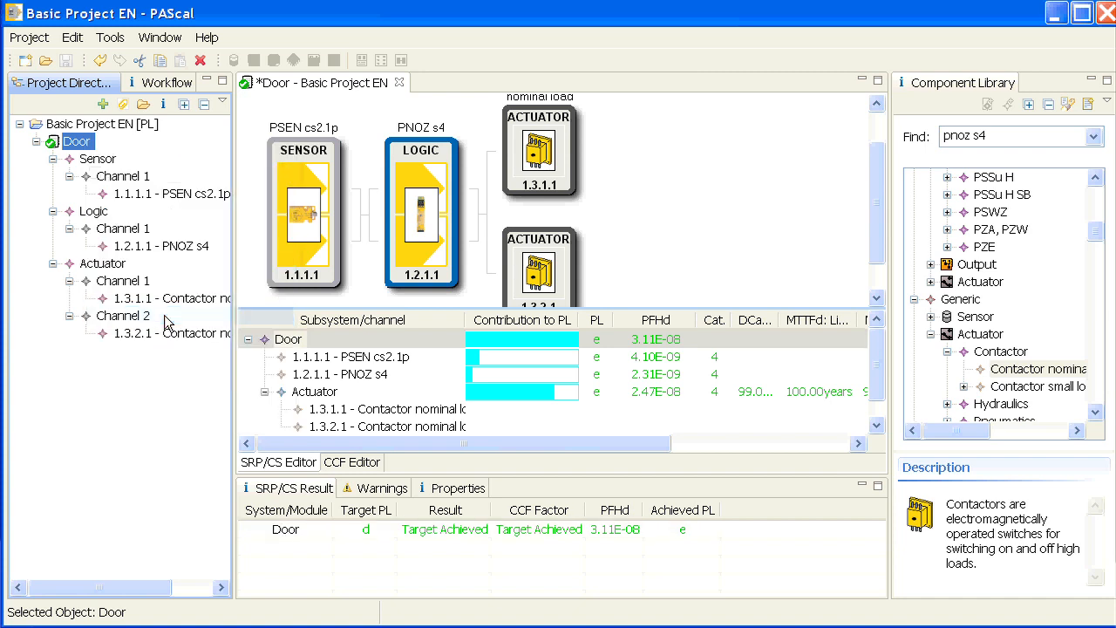
# Paste a copy of the Door safety function into Basic Project EN and select the copy.
pyautogui.rightClick(76, 129)
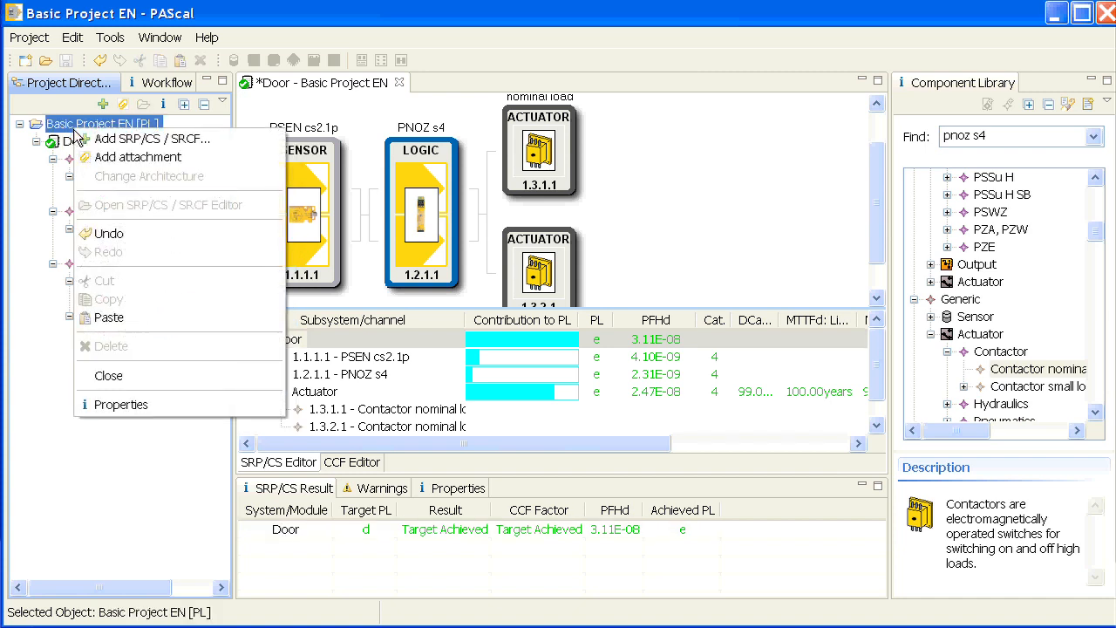
pyautogui.click(139, 318)
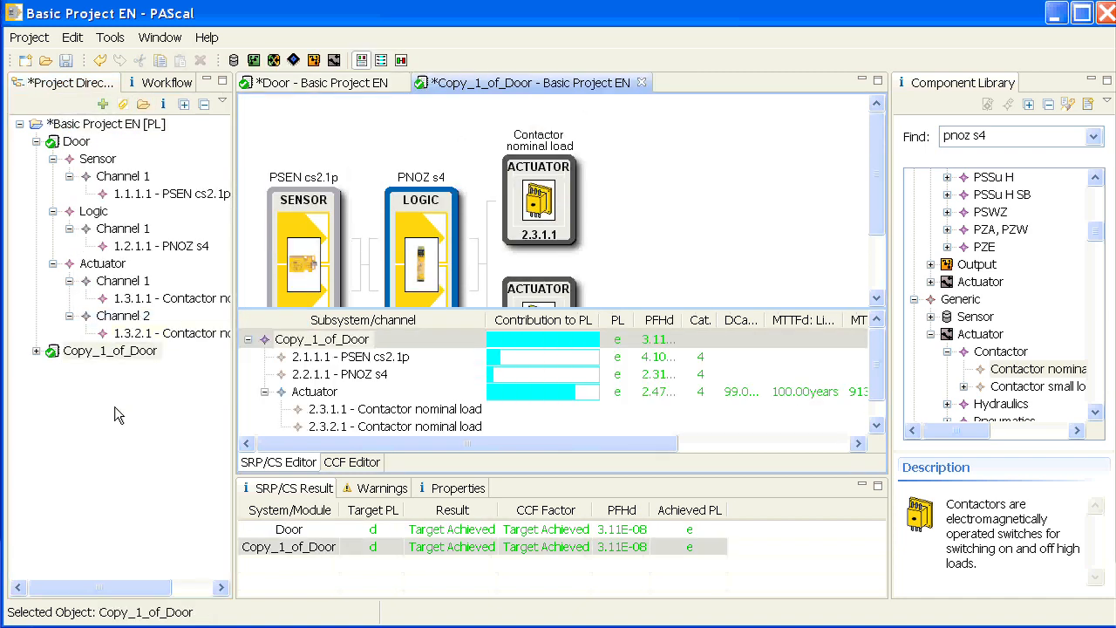
pyautogui.click(122, 351)
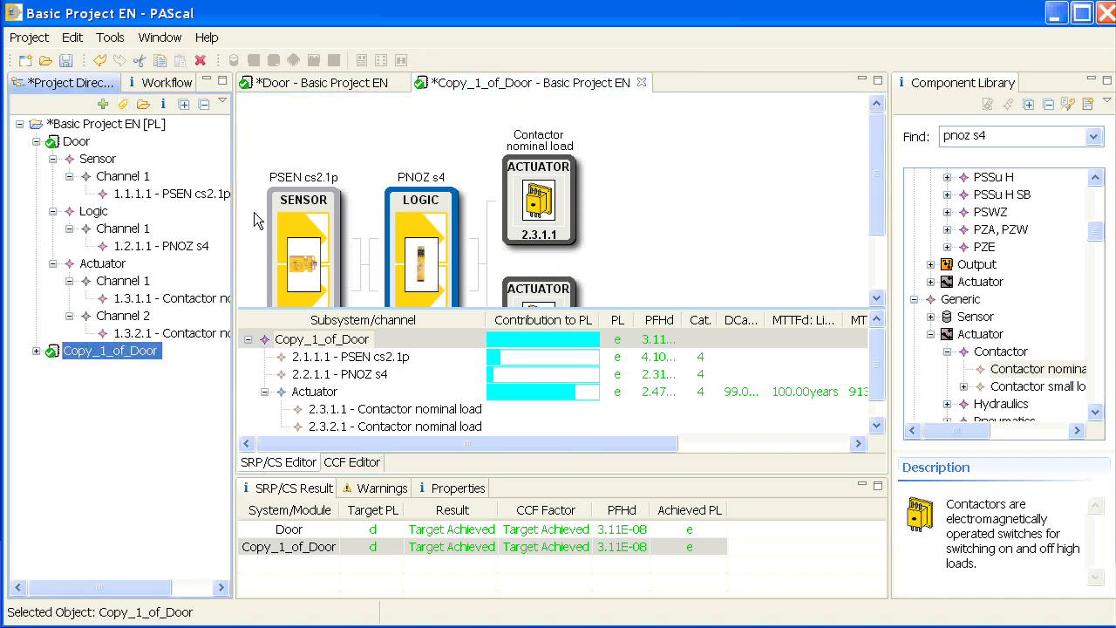
# Open the properties of the copied Door function and rename it E-Stop.
pyautogui.rightClick(108, 357)
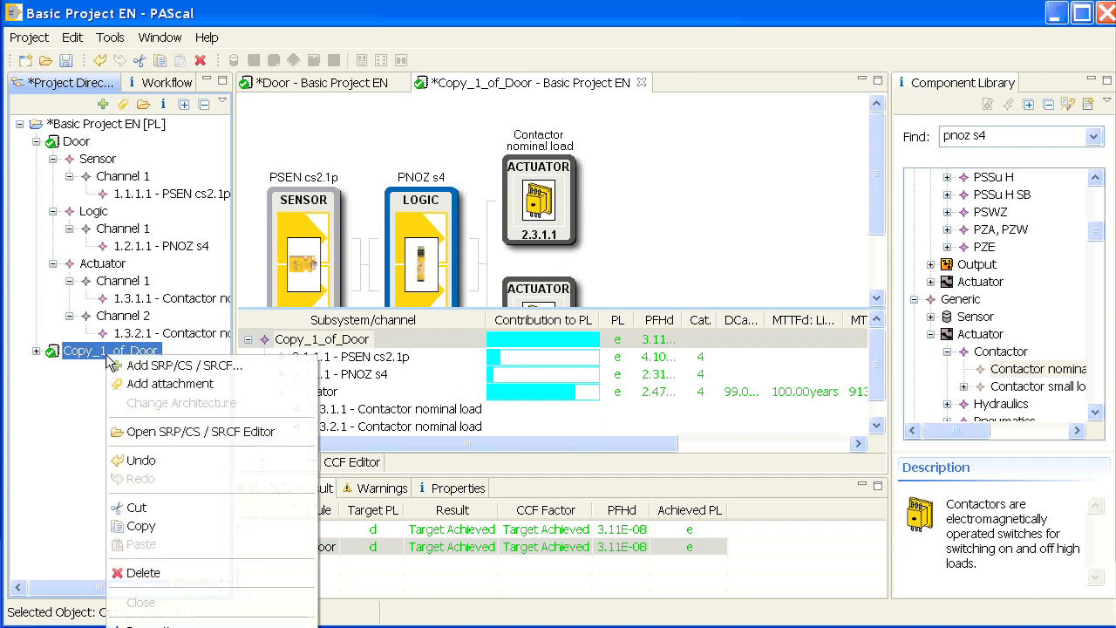
pyautogui.click(232, 621)
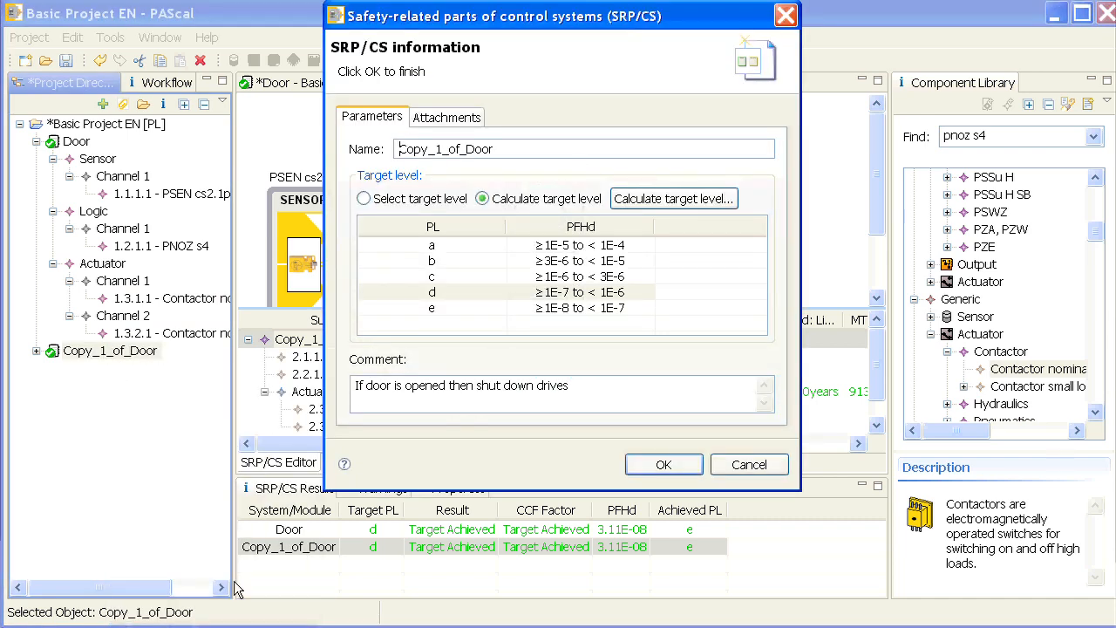
pyautogui.moveTo(511, 149); pyautogui.dragTo(351, 162)
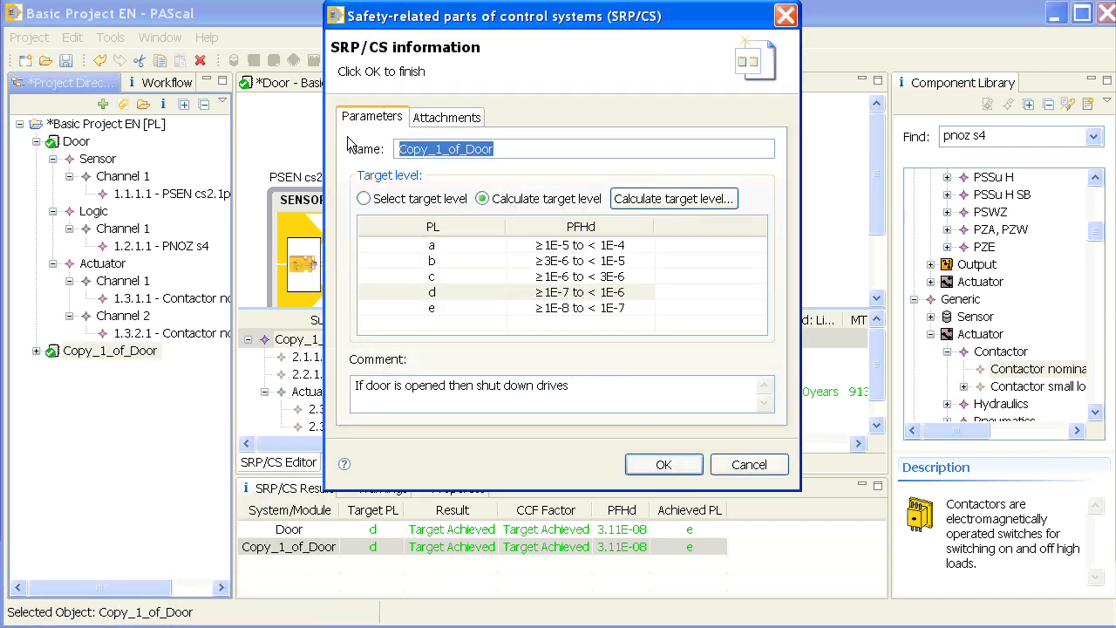
pyautogui.write('E')
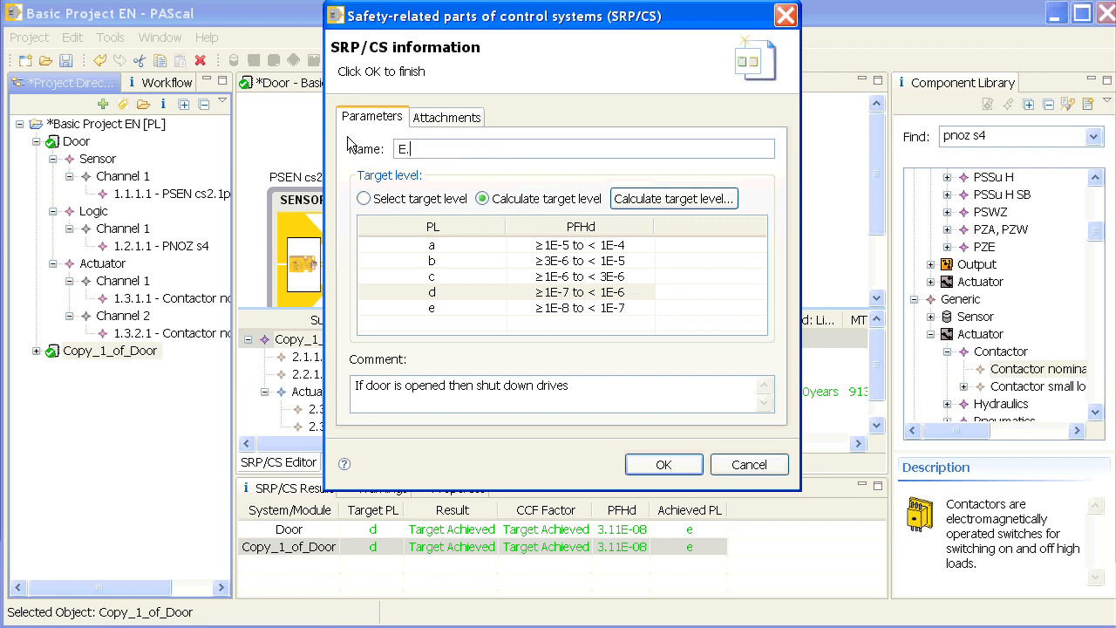
pyautogui.write('-Stop')
# Change the function's comment to "If E-Stop is pressed then shut down drives" and apply the properties.
pyautogui.moveTo(367, 385); pyautogui.dragTo(500, 397)
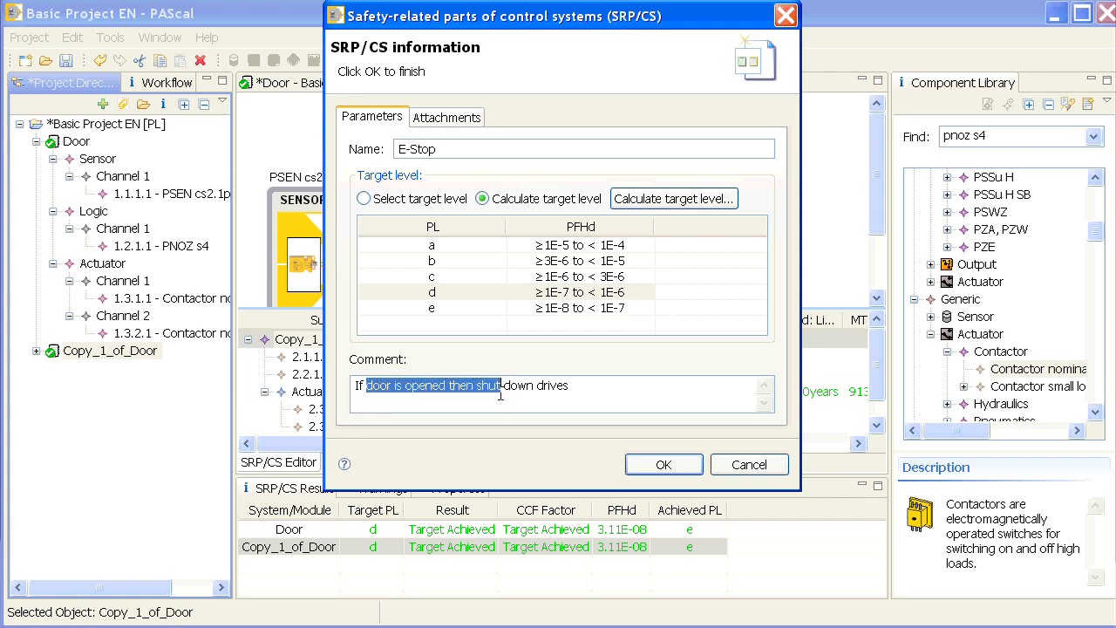
pyautogui.press('Delete')
pyautogui.press('Delete')
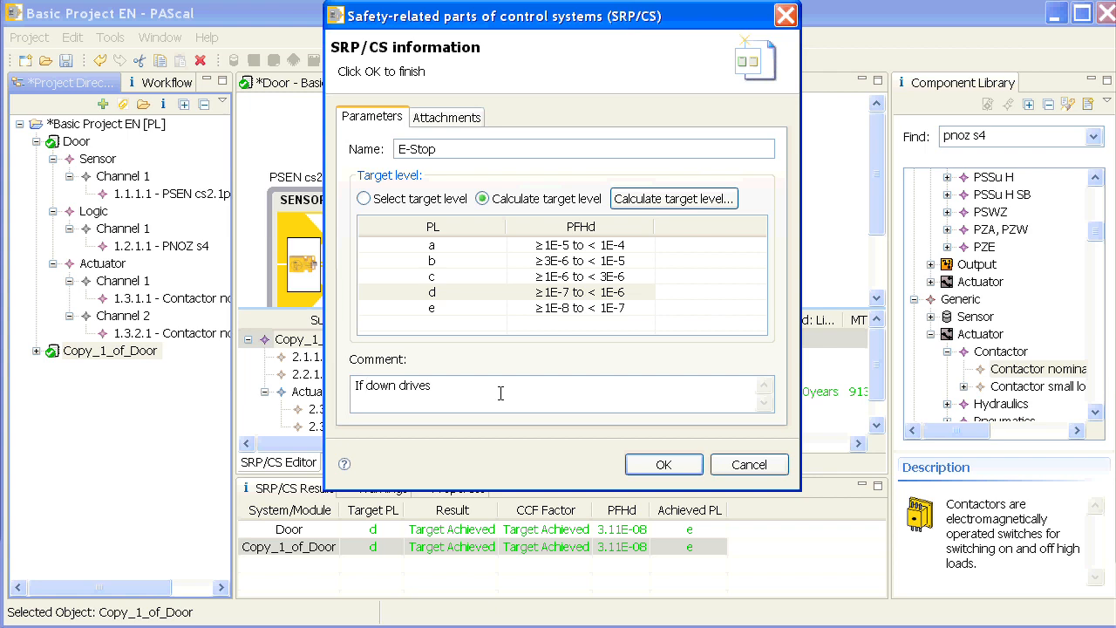
pyautogui.write('E-Stop ')
pyautogui.write('is pressed')
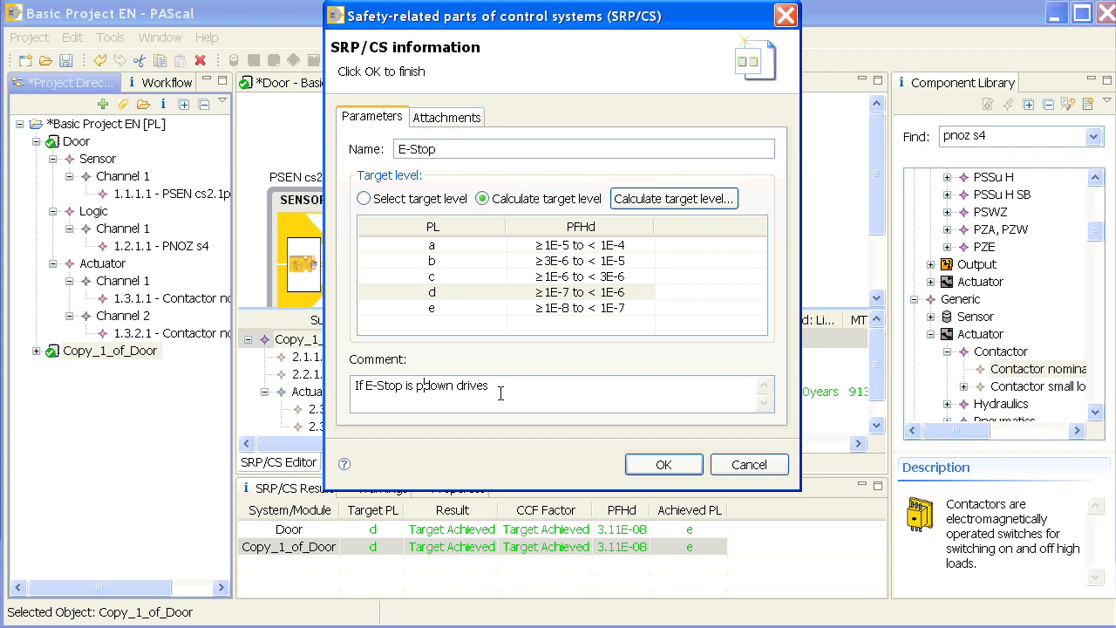
pyautogui.write(' then ')
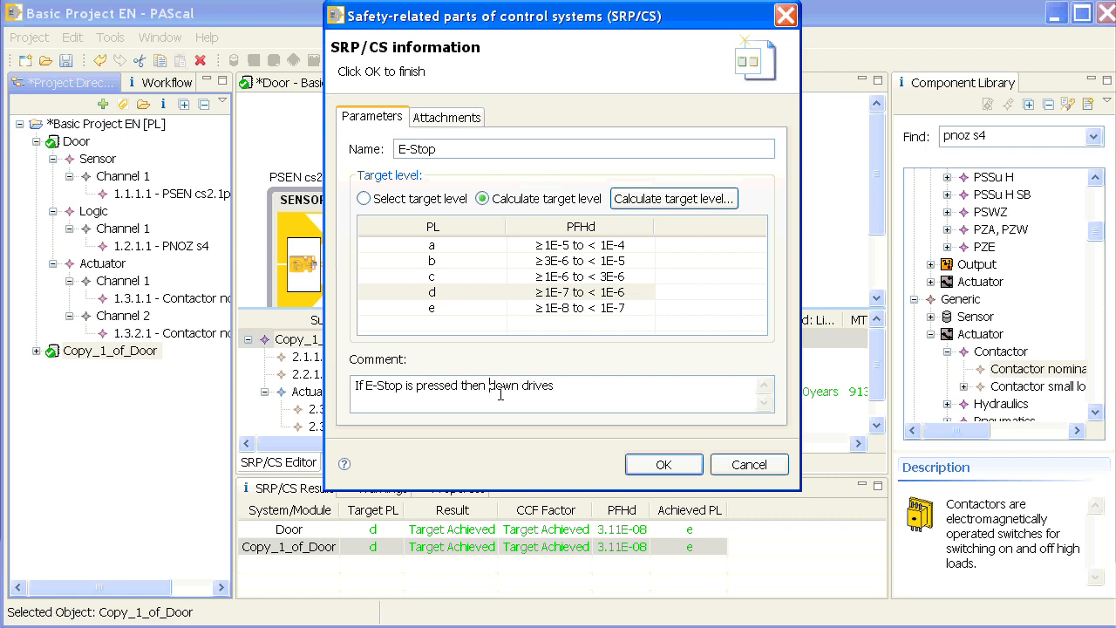
pyautogui.write('shut')
pyautogui.click(659, 467)
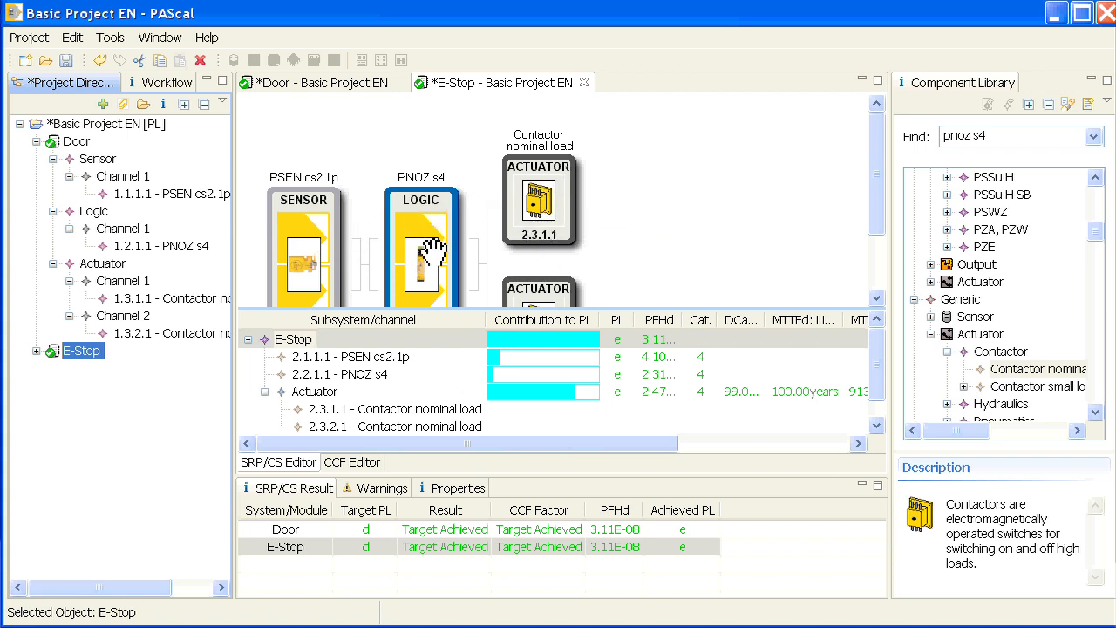
# Delete the PSEN cs2.1p component from the E-Stop function's sensor.
pyautogui.click(318, 259)
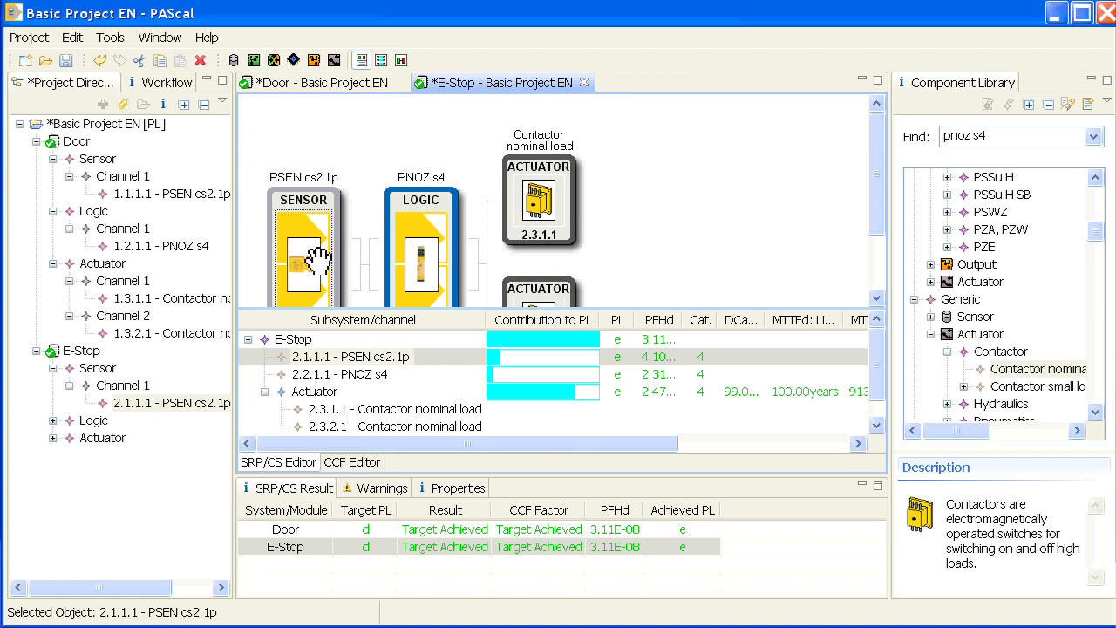
pyautogui.rightClick(307, 253)
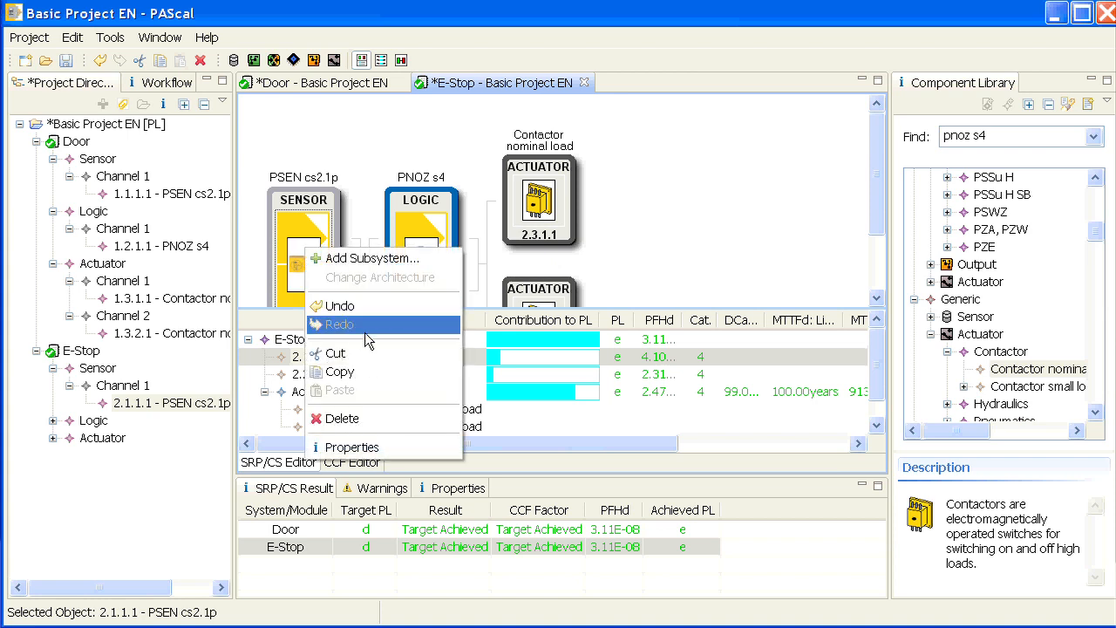
pyautogui.click(364, 420)
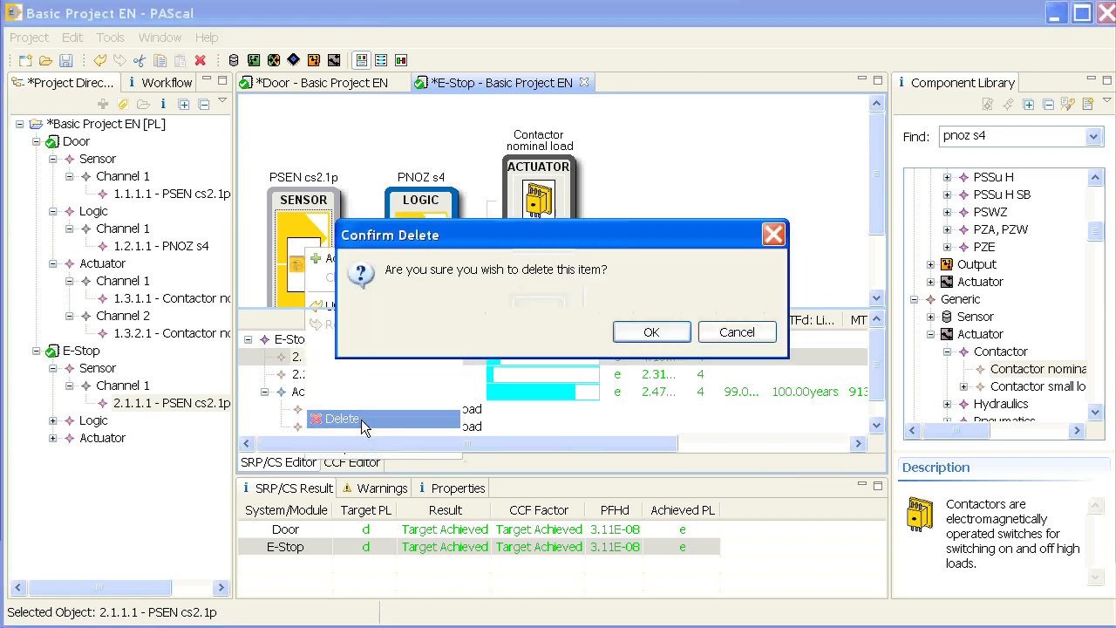
pyautogui.click(651, 331)
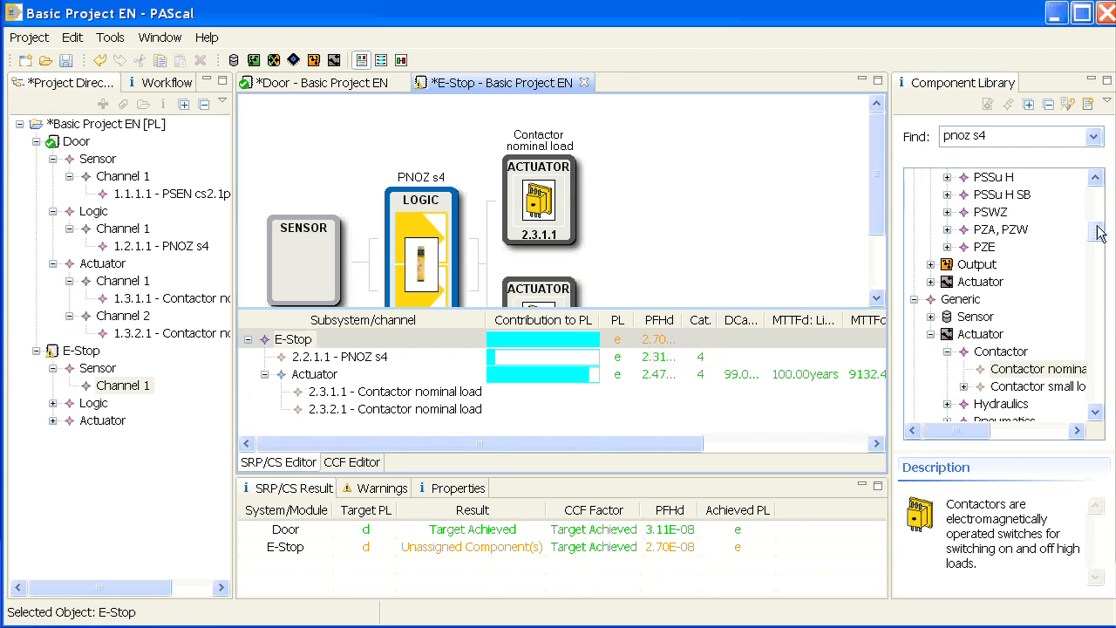
# Search the component library for E-Stop, starting from the Pilz group.
pyautogui.moveTo(1096, 234); pyautogui.dragTo(1099, 179)
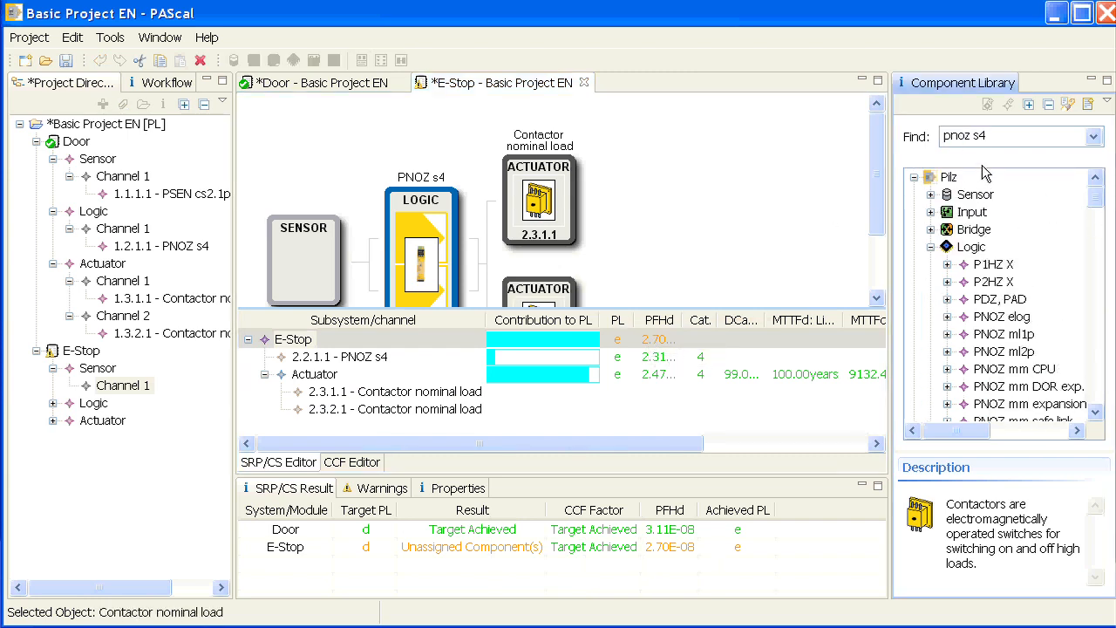
pyautogui.click(949, 177)
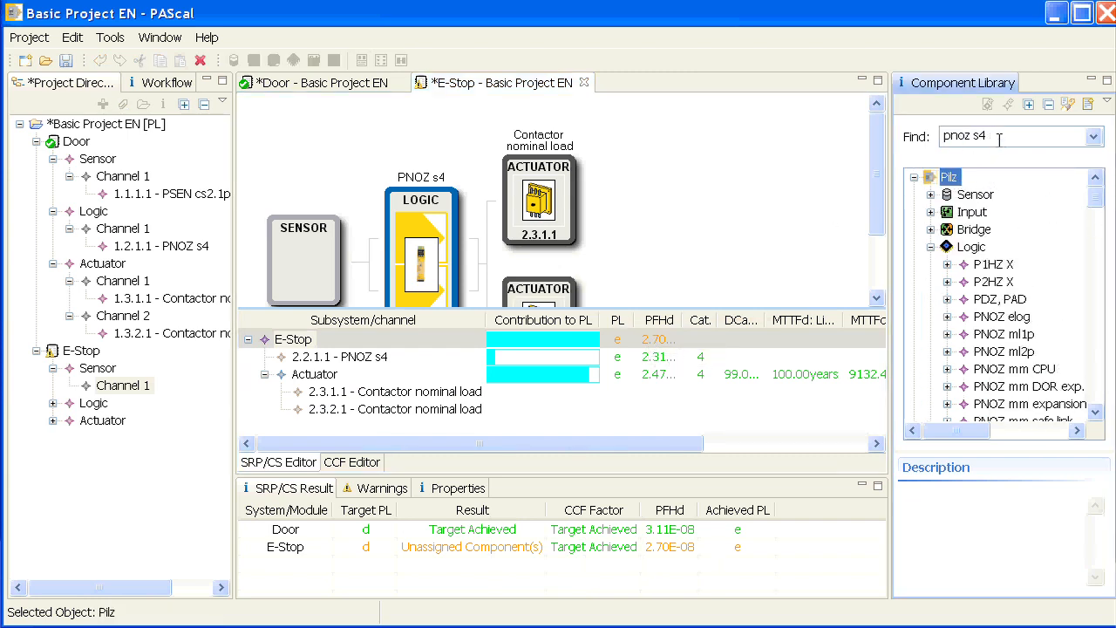
pyautogui.moveTo(994, 137); pyautogui.dragTo(912, 143)
pyautogui.write('E-Stop')
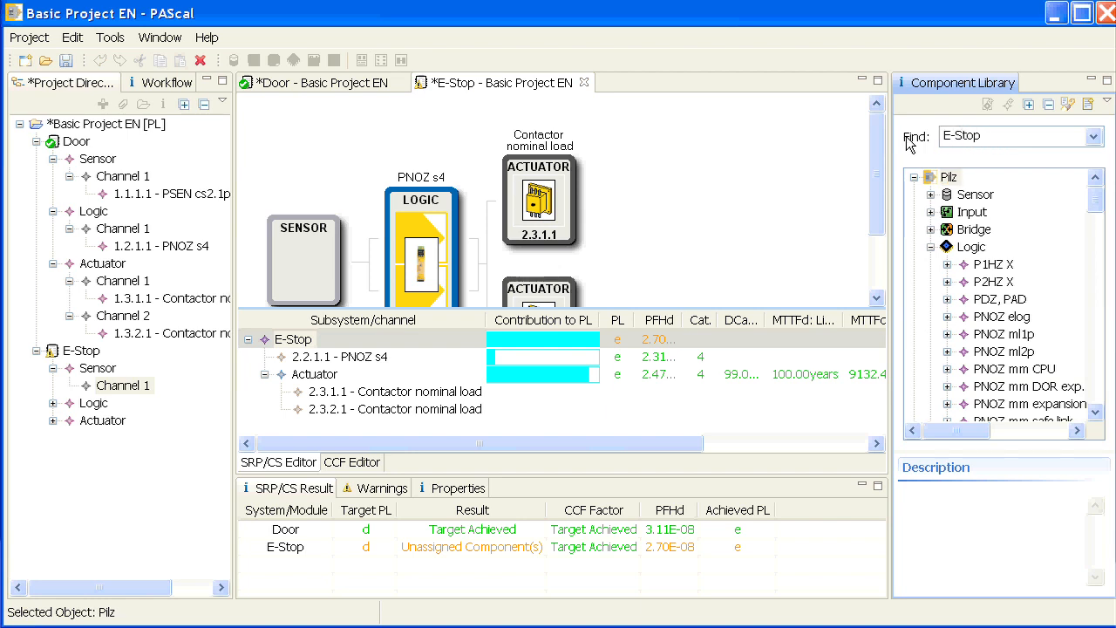
pyautogui.press('Return')
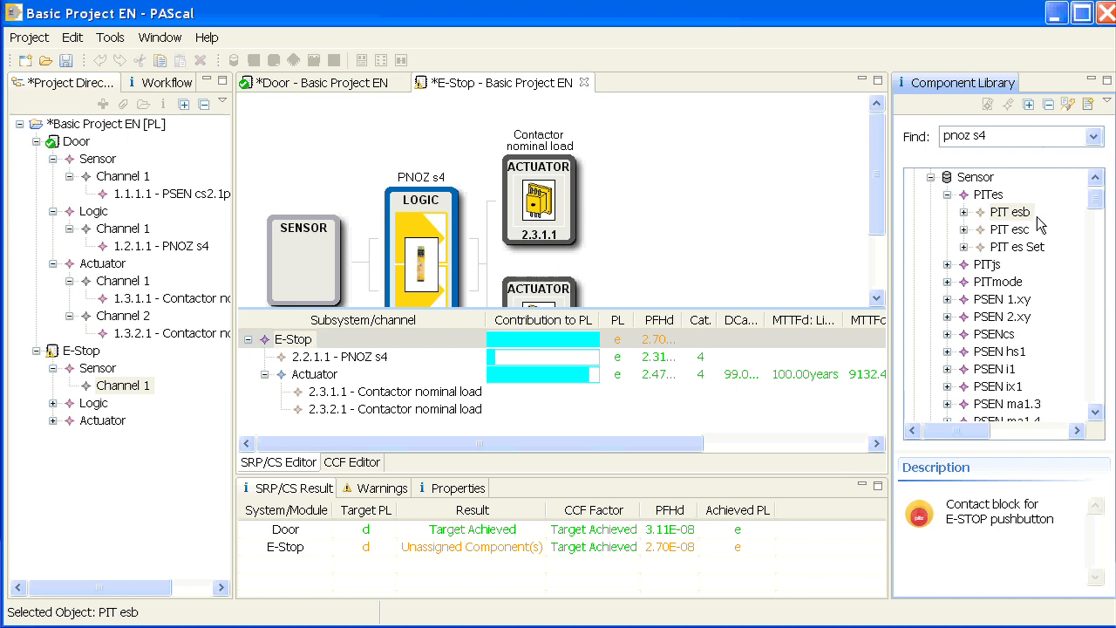
# Assign the PIT esb component to the empty E-Stop sensor, using the dual-channel (2-ch with plausibility check) application and version 1.2.
pyautogui.moveTo(1011, 213); pyautogui.dragTo(336, 263)
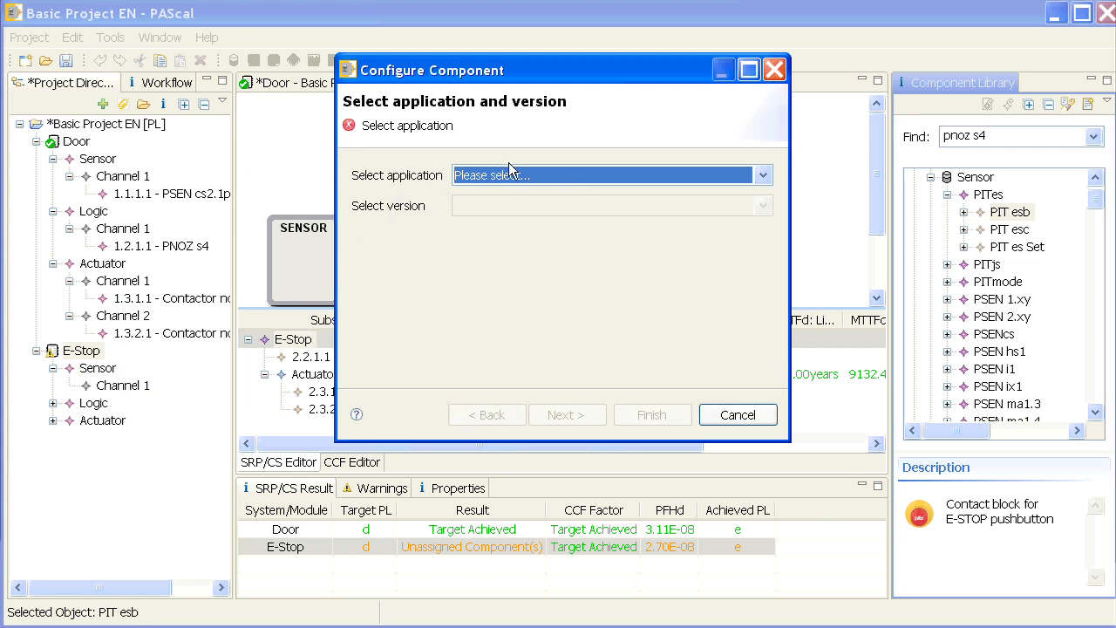
pyautogui.click(763, 175)
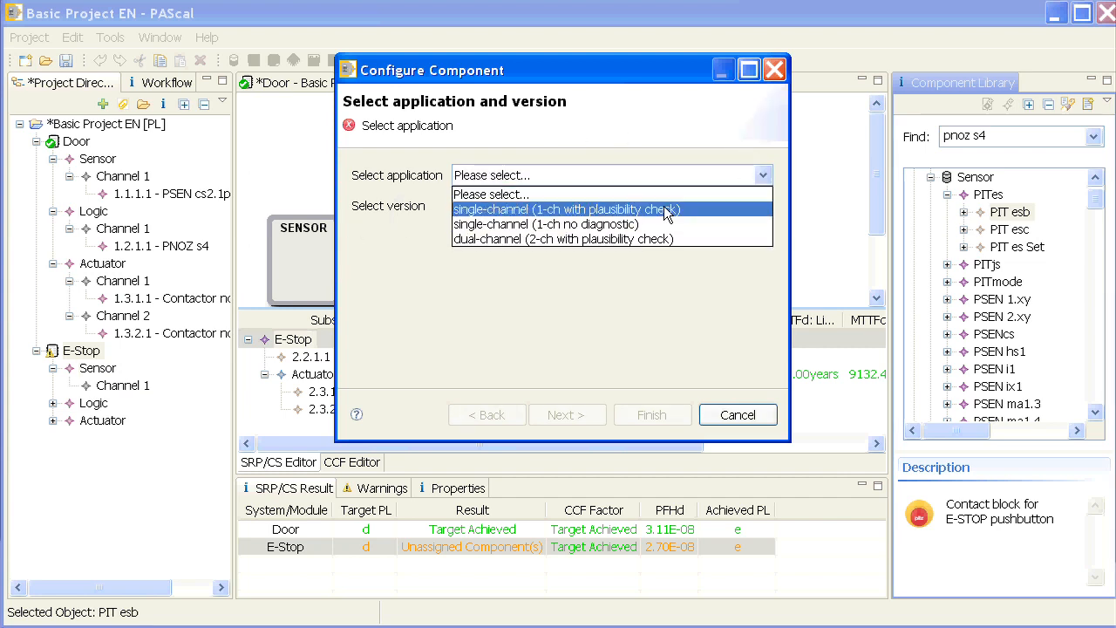
pyautogui.click(547, 240)
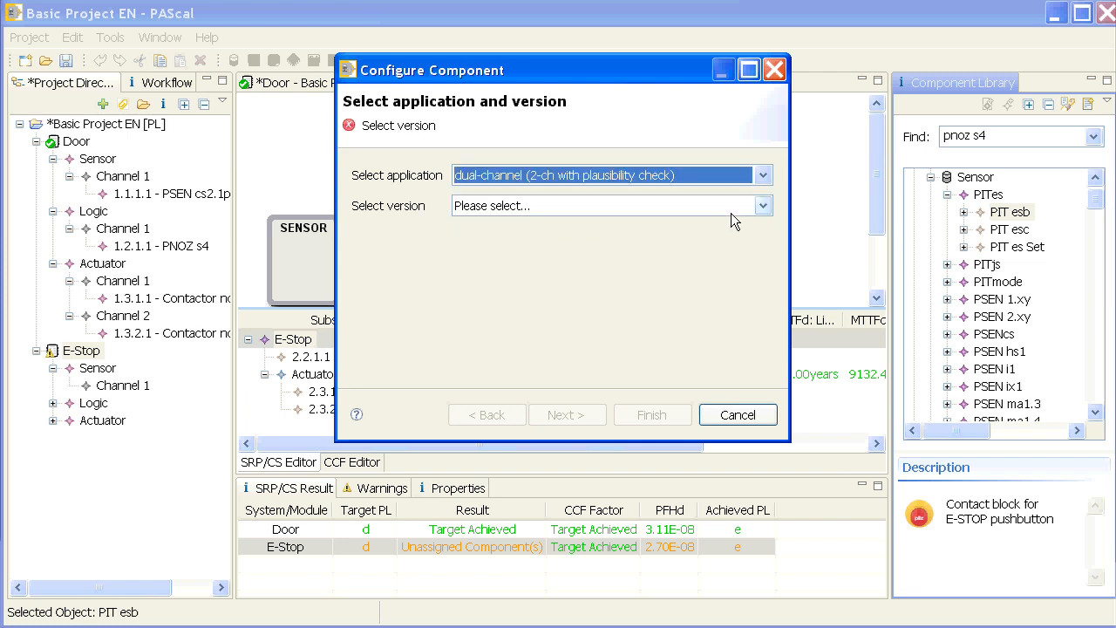
pyautogui.click(764, 206)
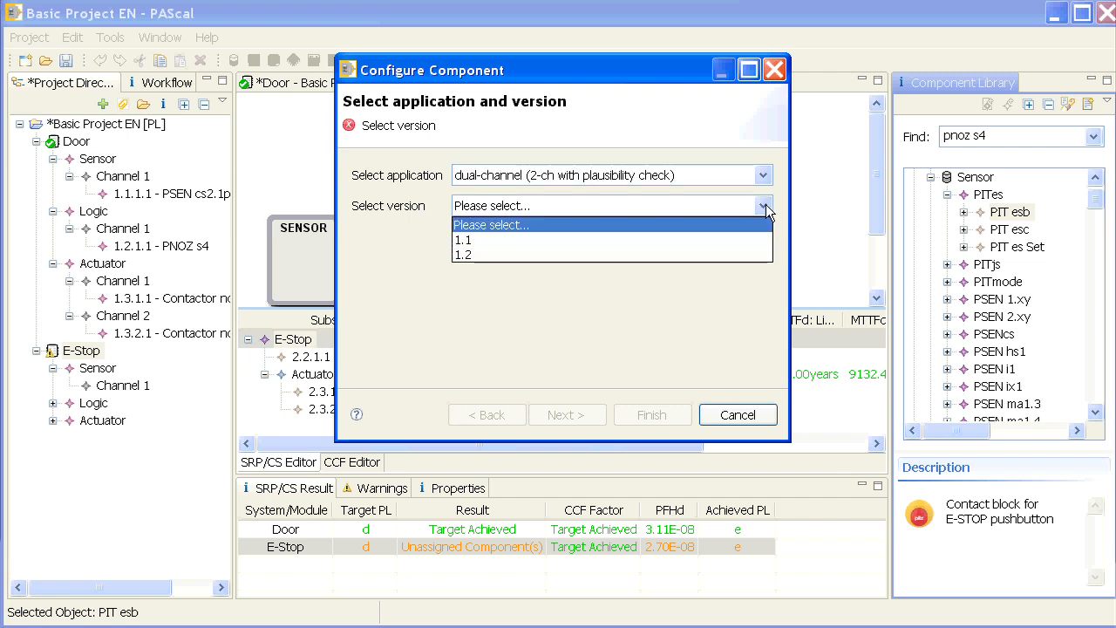
pyautogui.click(486, 256)
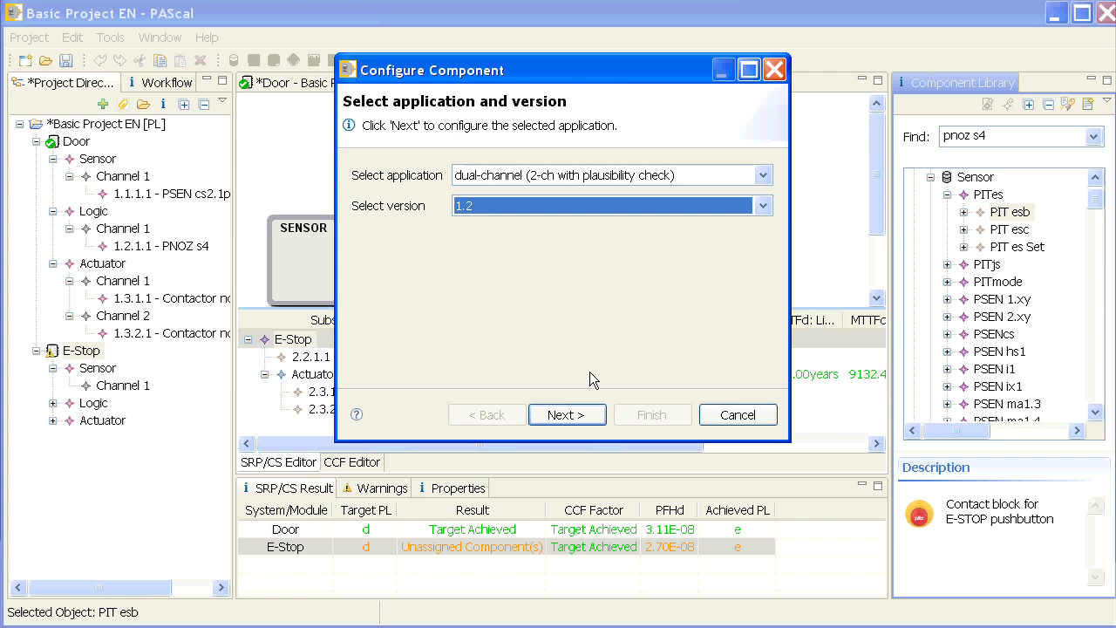
pyautogui.click(577, 417)
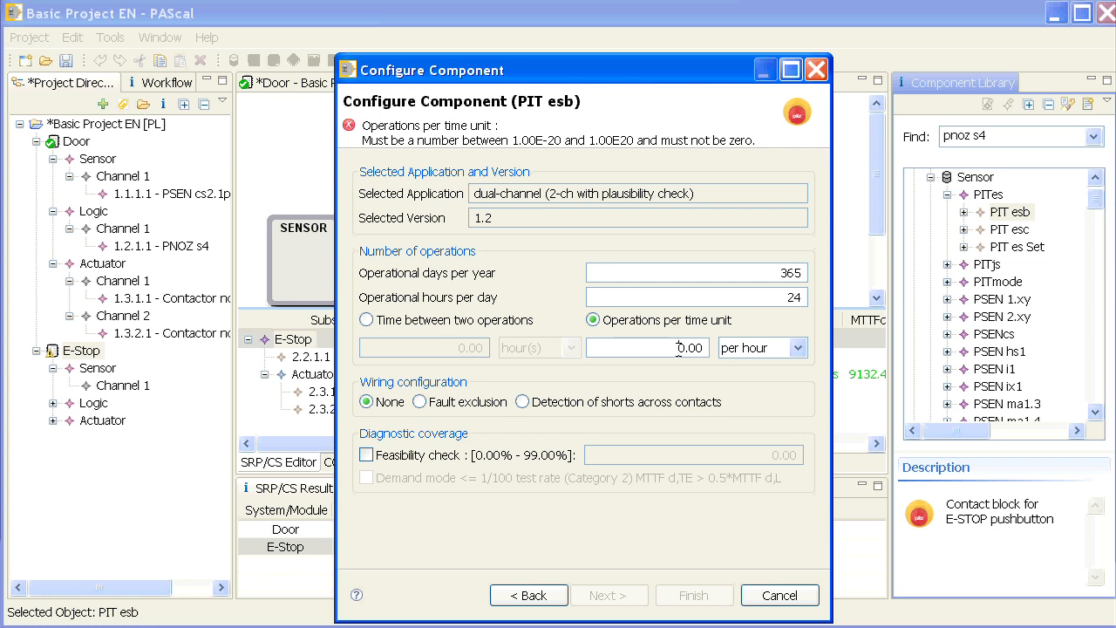
# Set the PIT esb operations per time unit to 1 per day.
pyautogui.moveTo(680, 348); pyautogui.dragTo(690, 348)
pyautogui.write('1')
pyautogui.click(797, 348)
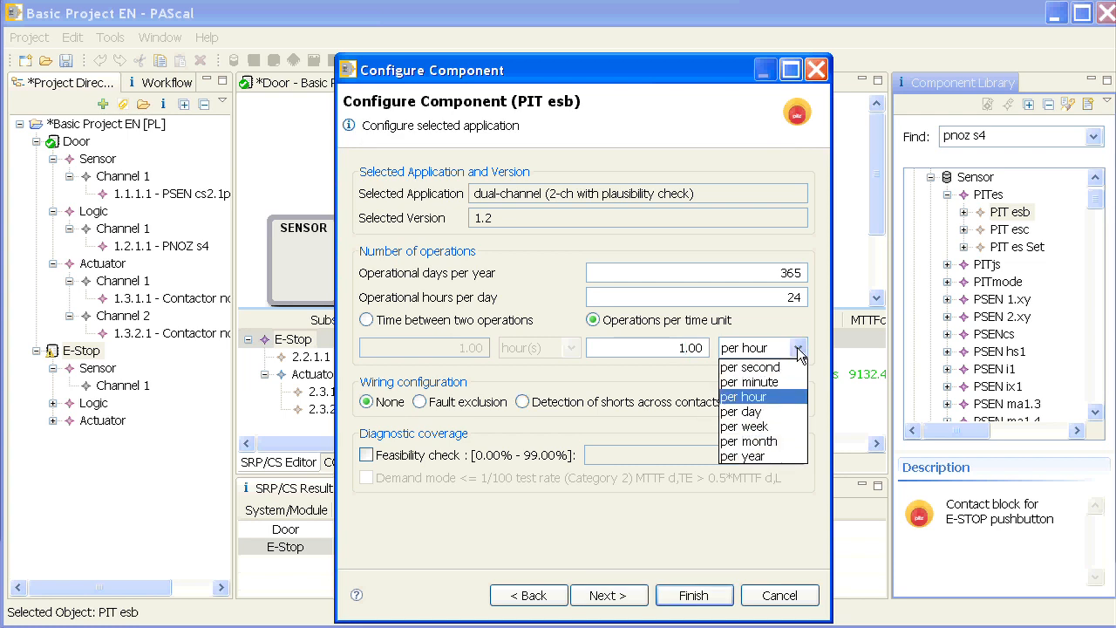
pyautogui.click(759, 411)
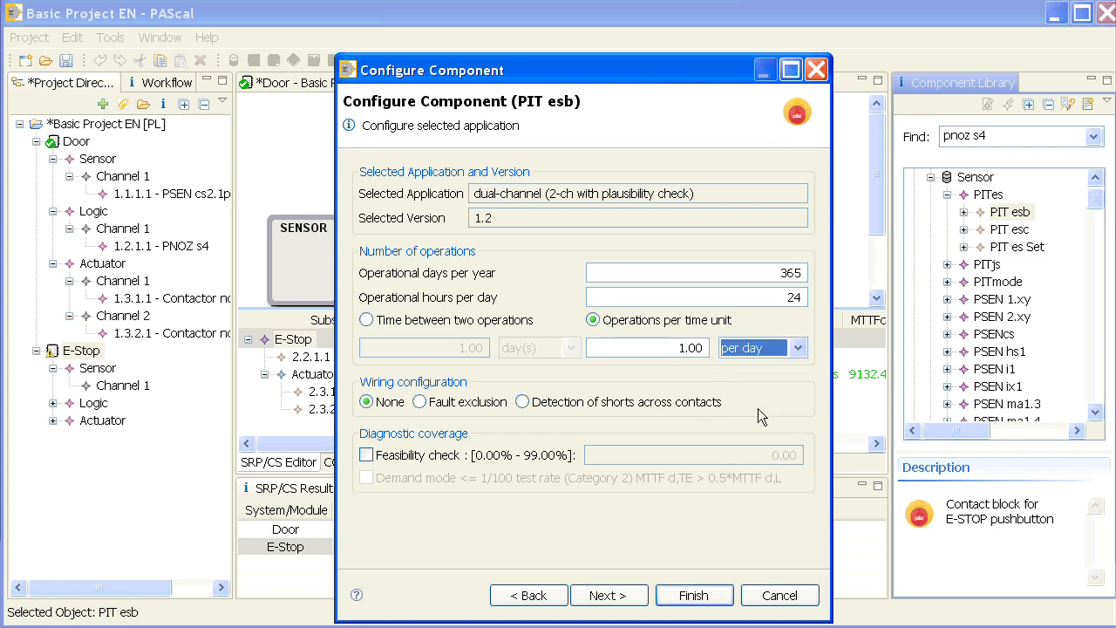
# Choose detection of shorts across contacts, enable the feasibility check at 99.00%, and finish the PIT esb configuration.
pyautogui.click(523, 404)
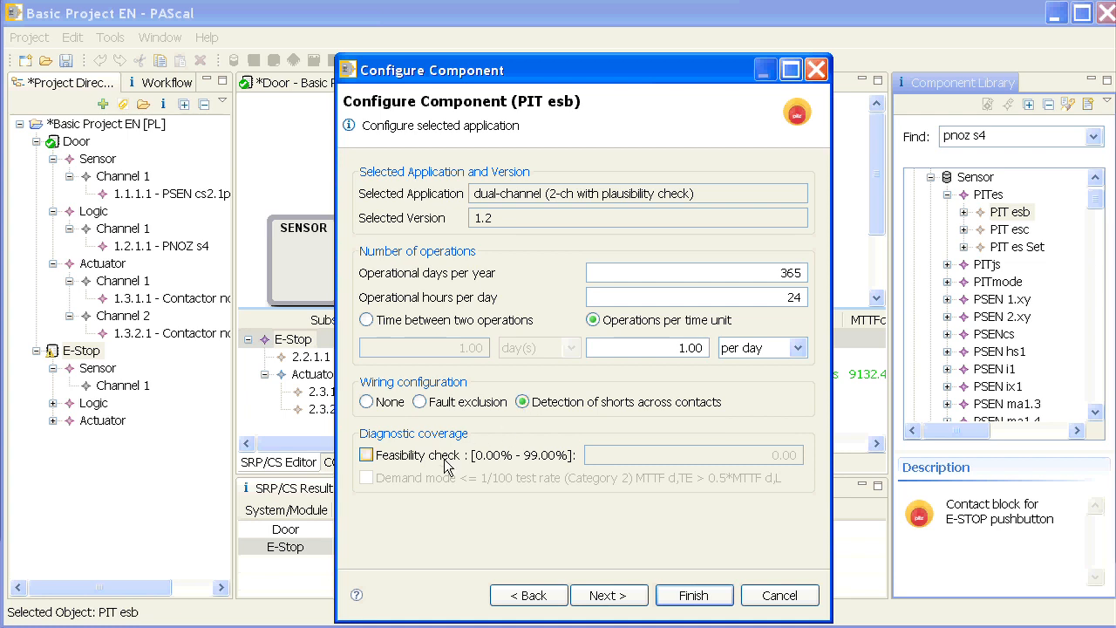
pyautogui.click(366, 455)
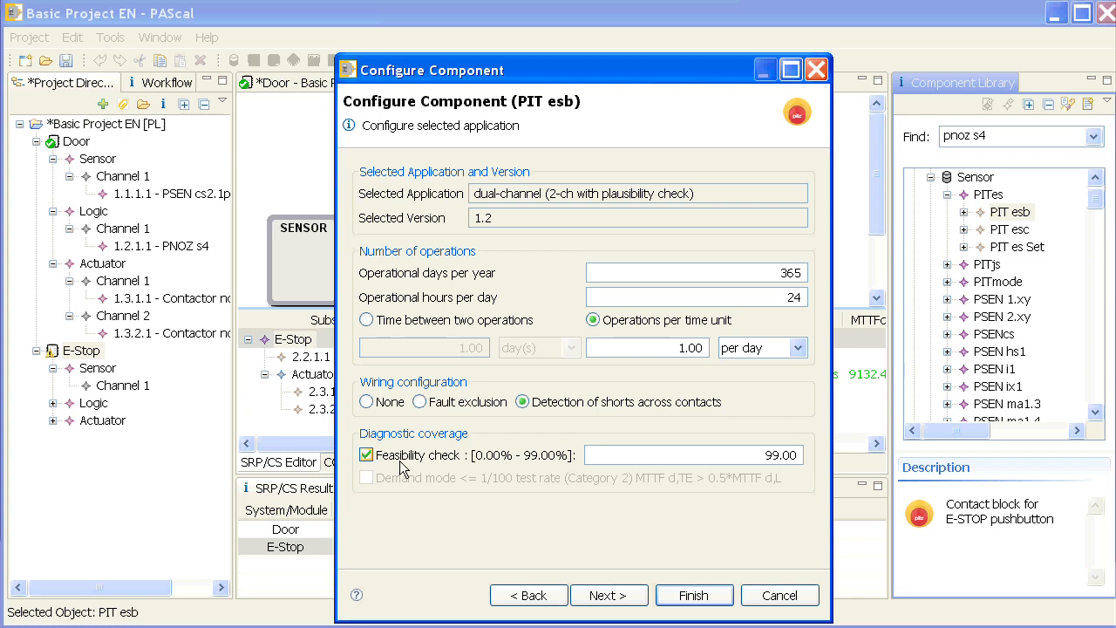
pyautogui.click(711, 602)
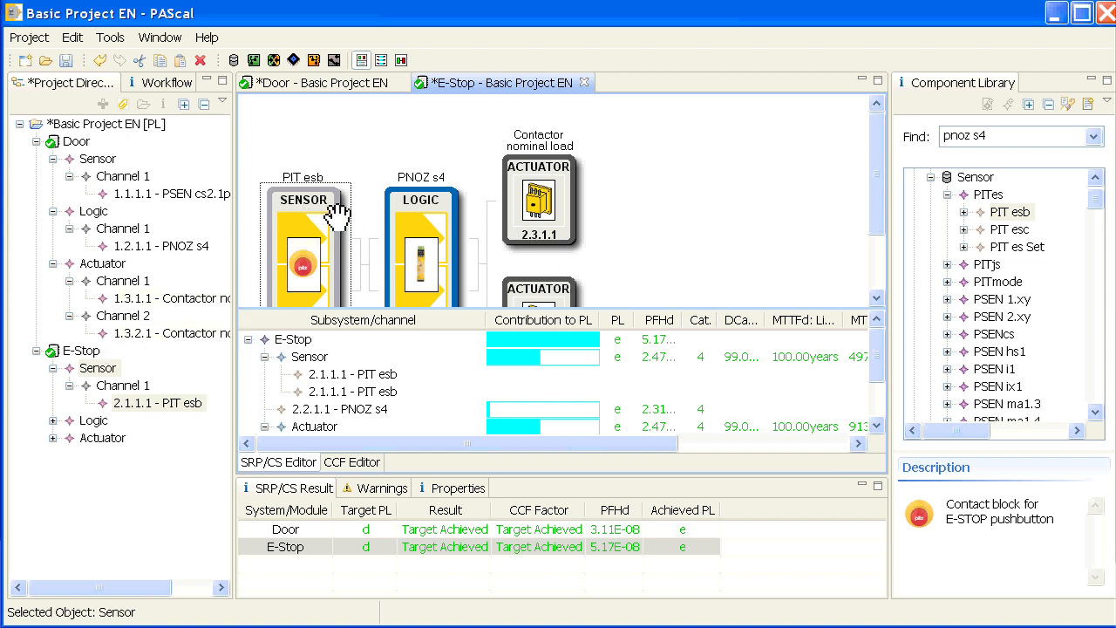
# Cut the PIT esb sensor subsystem from the E-Stop function and undo the cut.
pyautogui.rightClick(310, 193)
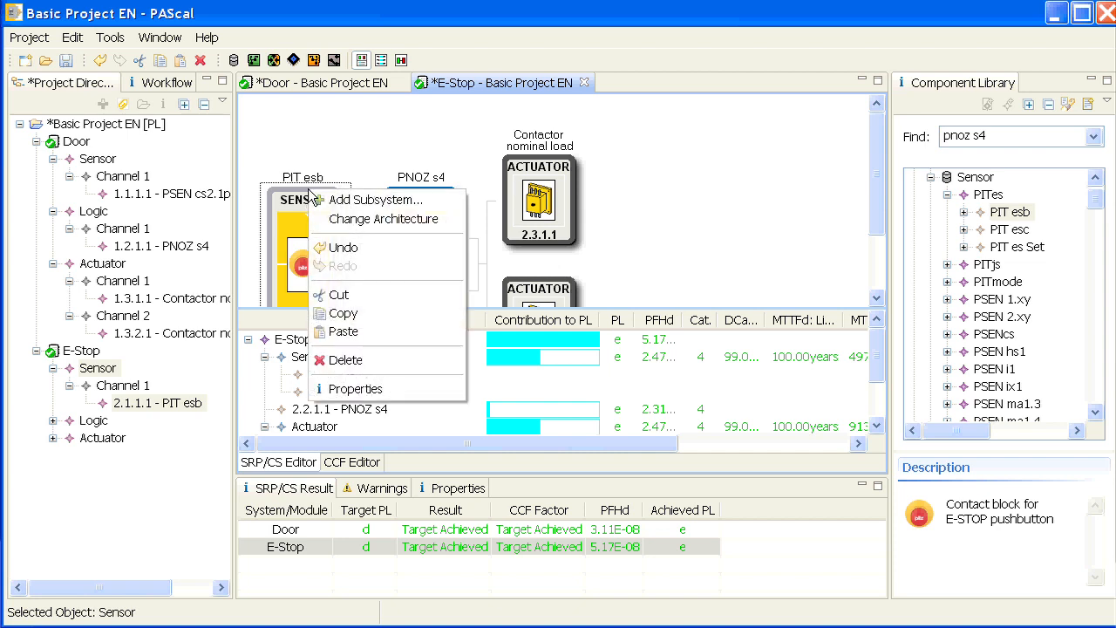
pyautogui.click(338, 295)
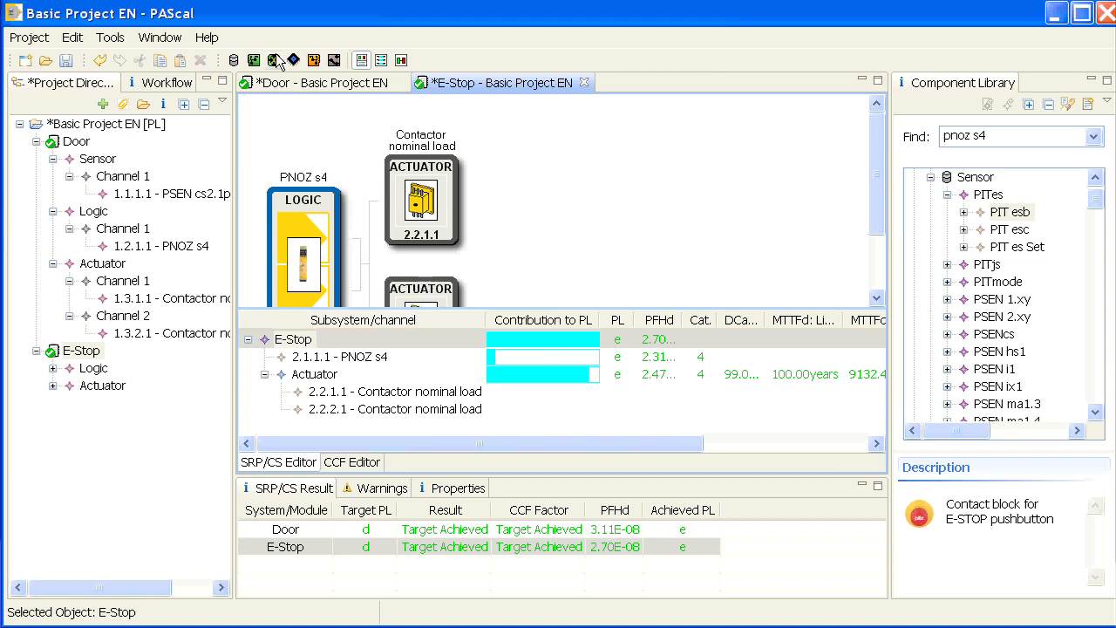
pyautogui.click(73, 38)
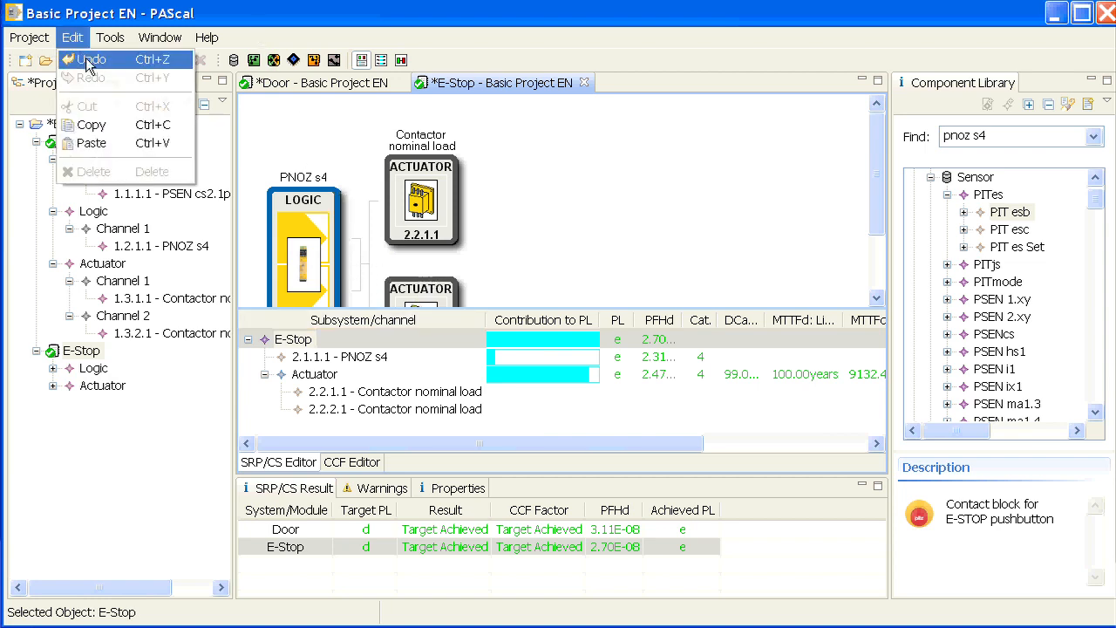
pyautogui.click(85, 55)
# Copy the PIT esb sensor subsystem and paste the duplicate into the E-Stop function.
pyautogui.click(294, 186)
pyautogui.rightClick(294, 186)
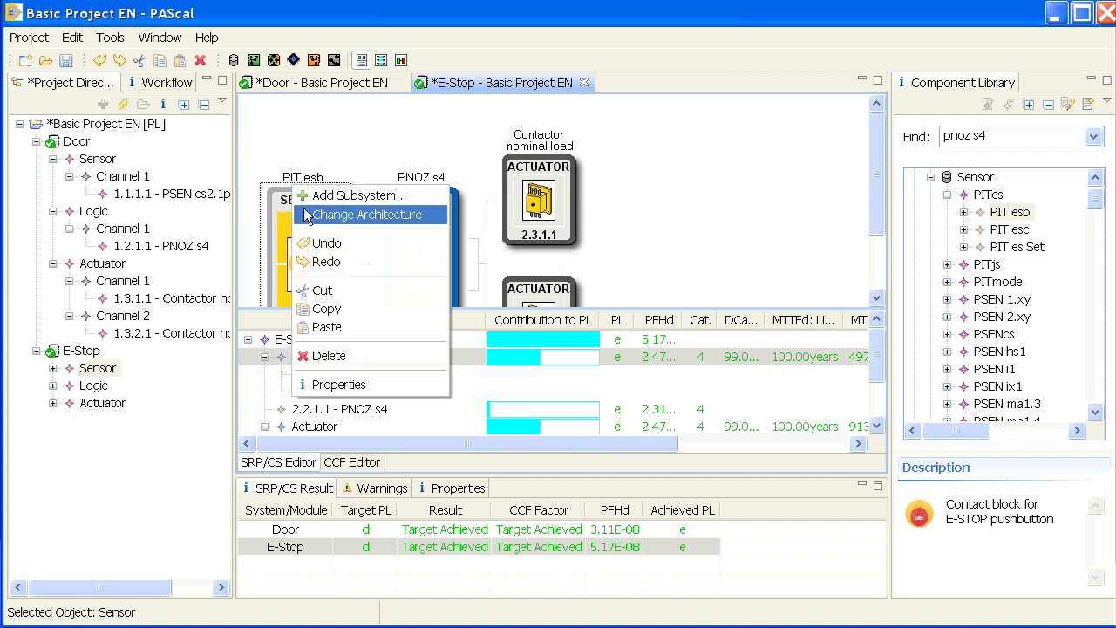
pyautogui.click(327, 309)
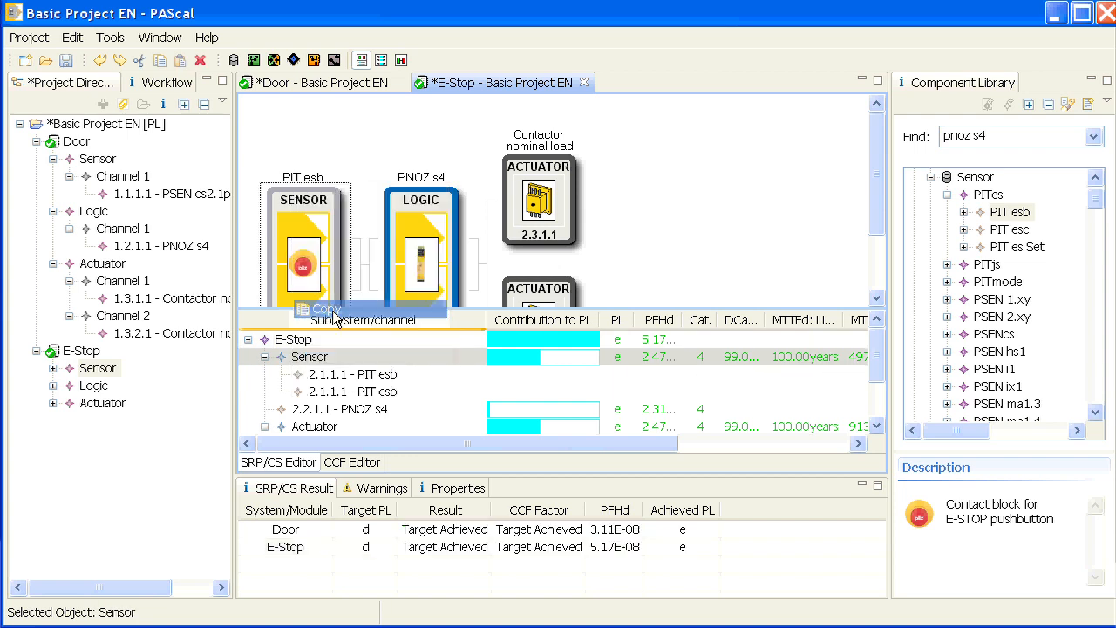
pyautogui.rightClick(360, 223)
pyautogui.click(411, 354)
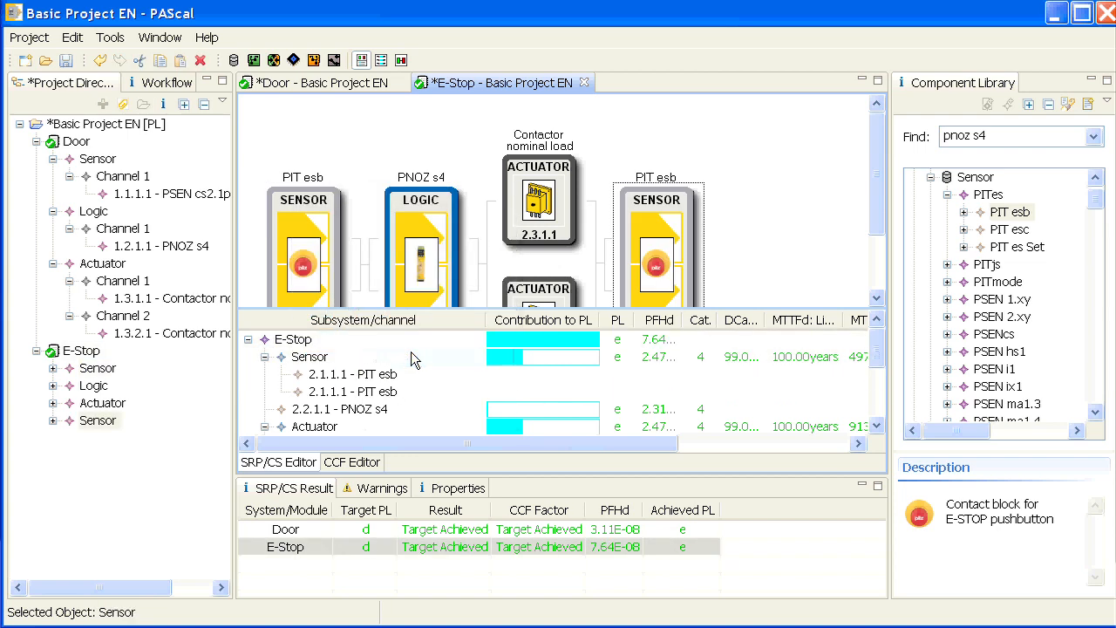
# Check the E-Stop warnings and move the pasted PIT esb sensor subsystem in front of the PNOZ s4 logic.
pyautogui.moveTo(678, 221)
pyautogui.mouseDown()
pyautogui.moveTo(667, 206)
pyautogui.moveTo(380, 217)
pyautogui.moveTo(660, 223)
pyautogui.mouseUp()
pyautogui.click(375, 489)
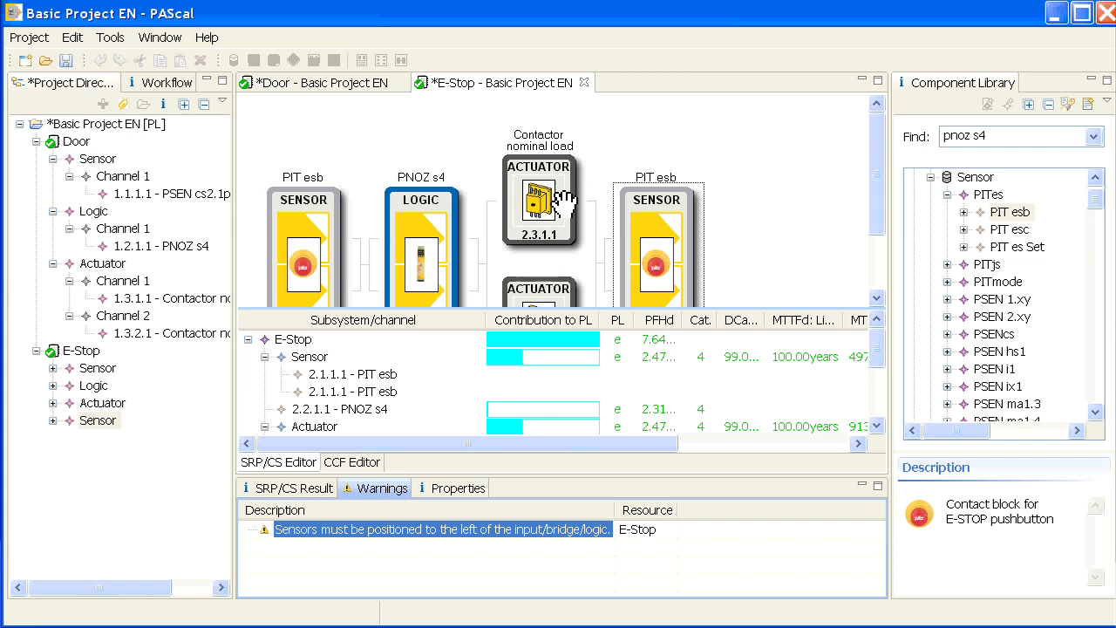
pyautogui.click(672, 204)
pyautogui.moveTo(669, 203); pyautogui.dragTo(405, 217)
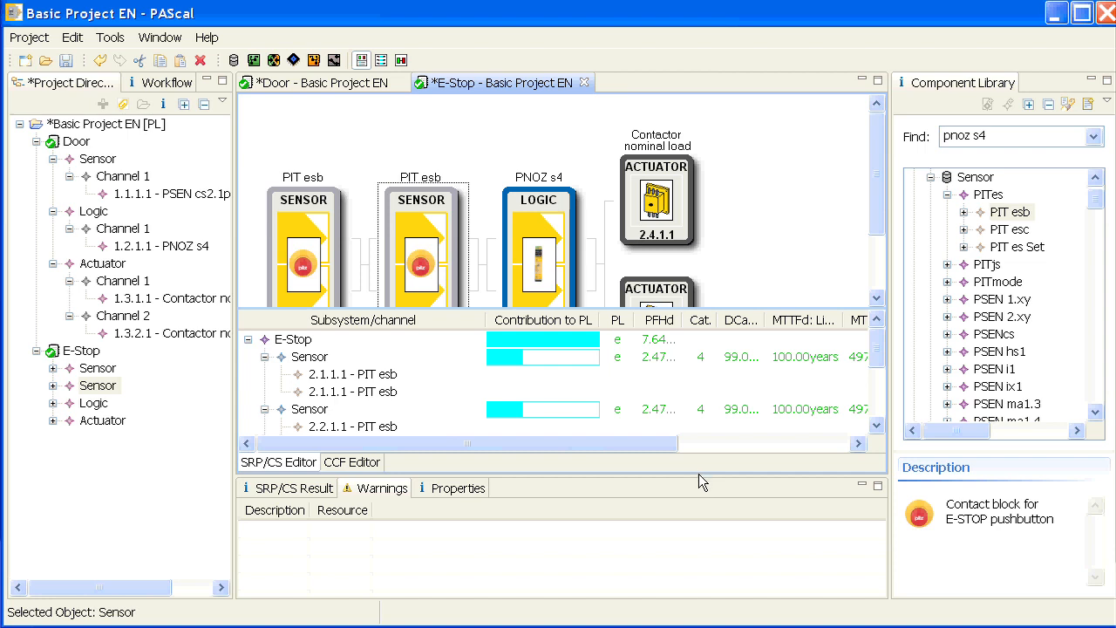
# Enlarge the SRP/CS editor area and add a Sensor subsystem with two physical elements/channels to the E-Stop function.
pyautogui.moveTo(699, 476); pyautogui.dragTo(720, 570)
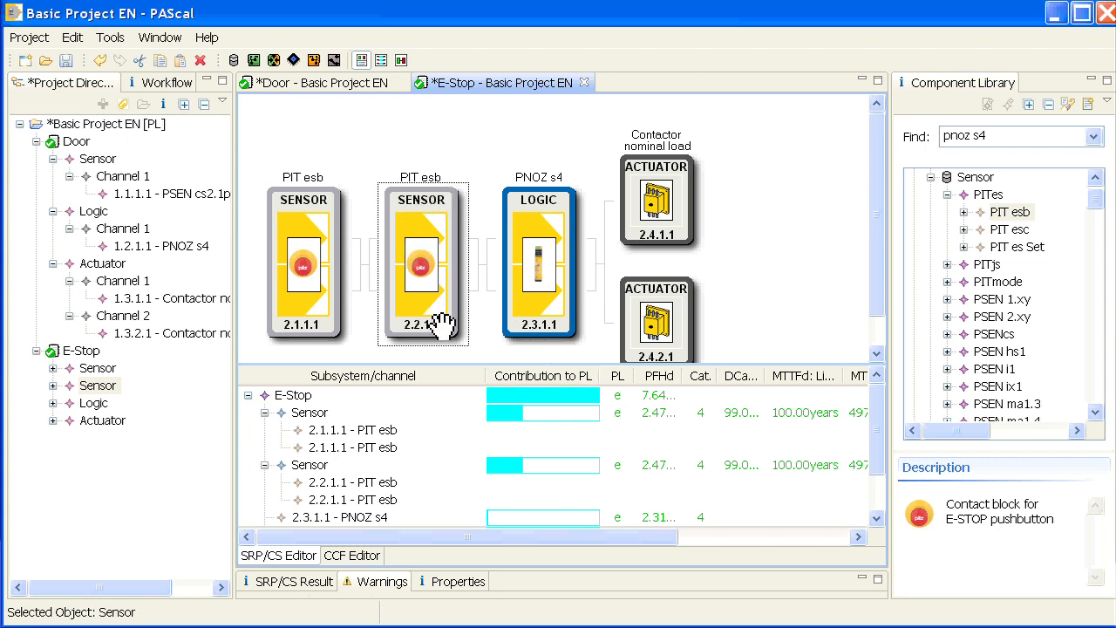
pyautogui.rightClick(485, 214)
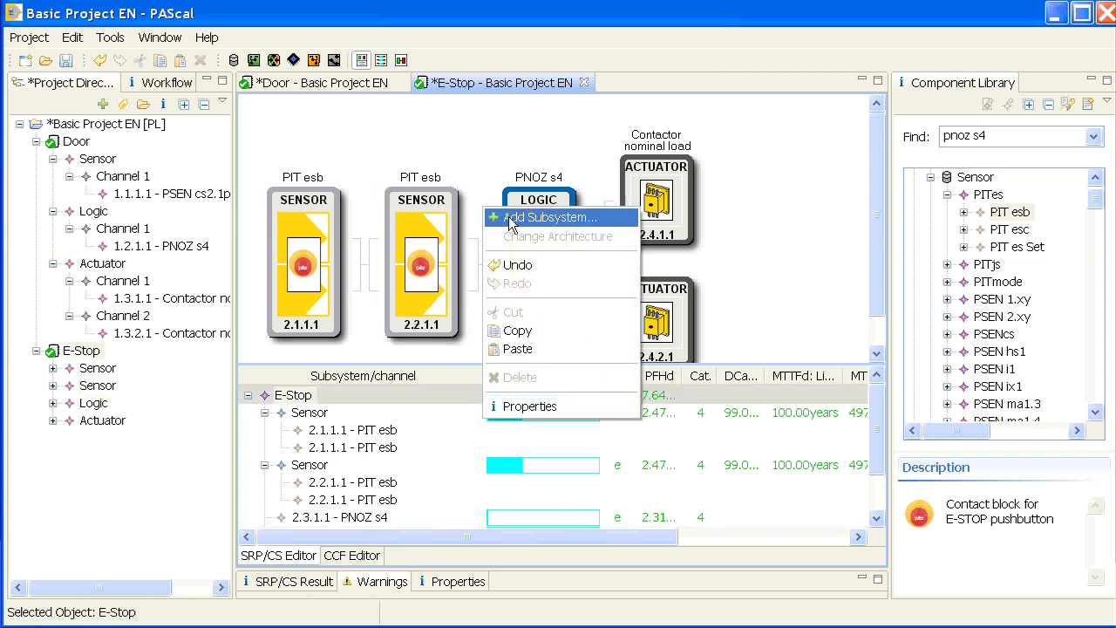
pyautogui.click(510, 218)
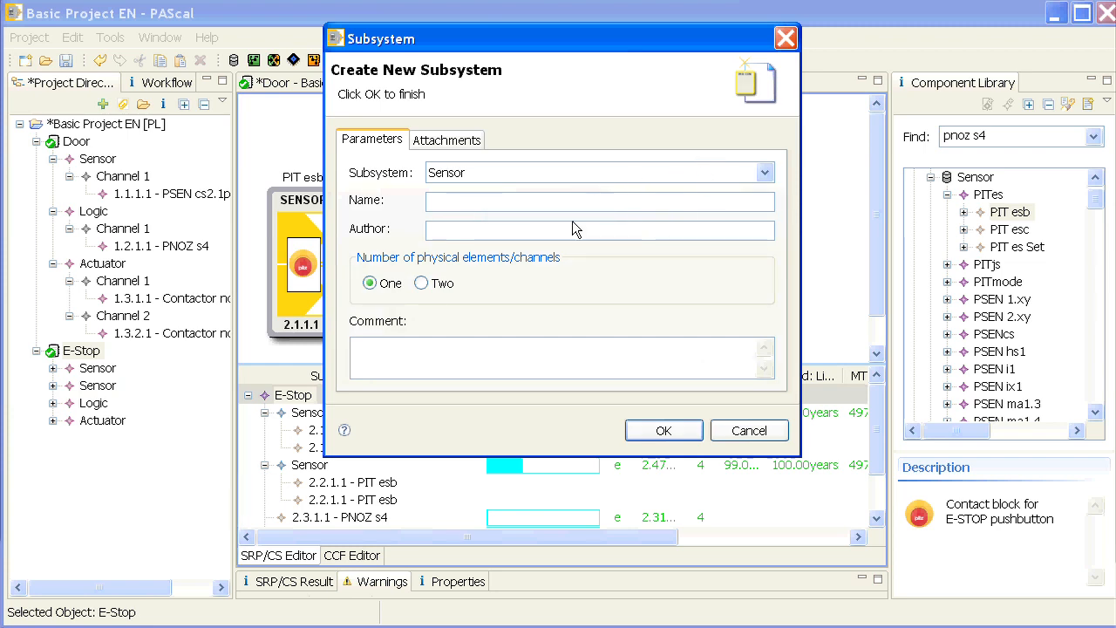
pyautogui.click(661, 431)
# Assign PIT esb to channel 1 of the empty sensor, using the single-channel (1-ch with plausibility check) application and version 1.2.
pyautogui.moveTo(1027, 215); pyautogui.dragTo(540, 199)
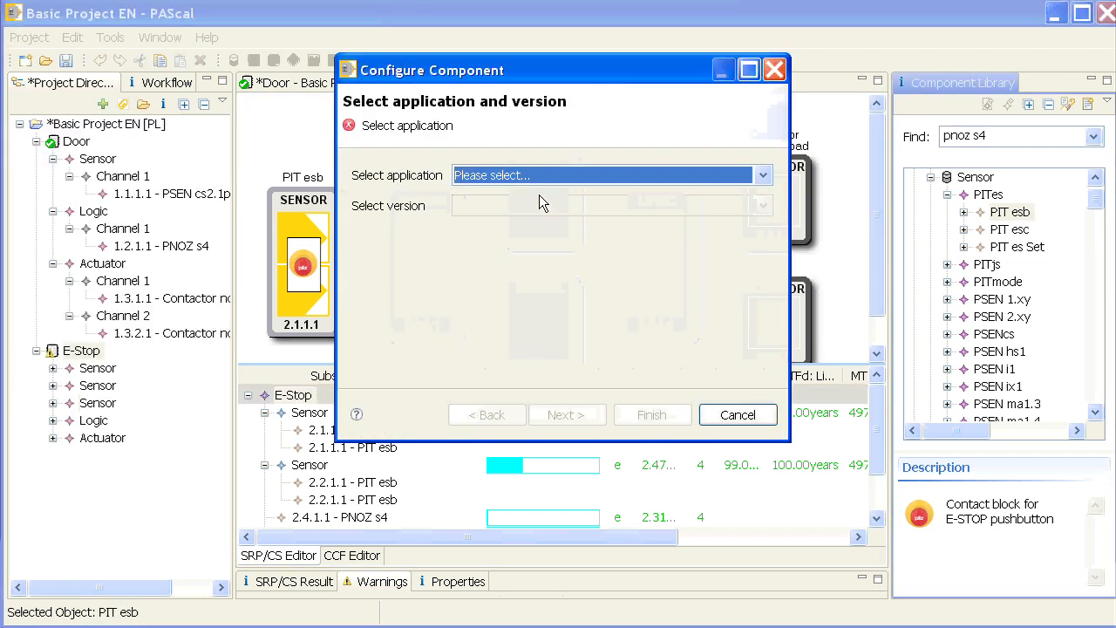
pyautogui.click(764, 176)
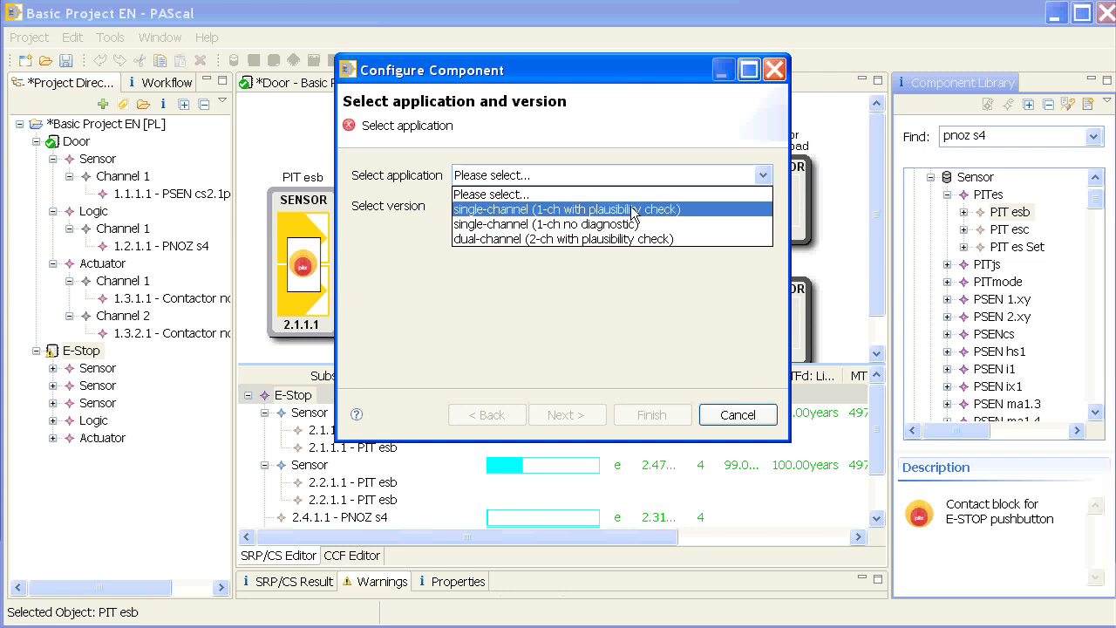
pyautogui.click(630, 209)
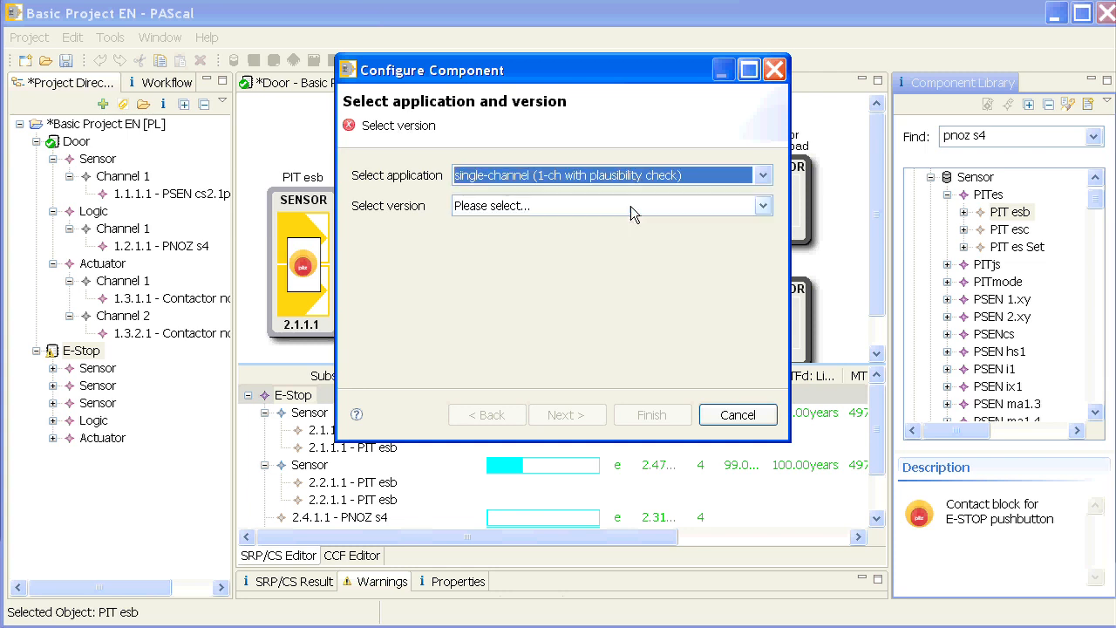
pyautogui.click(762, 206)
pyautogui.click(622, 255)
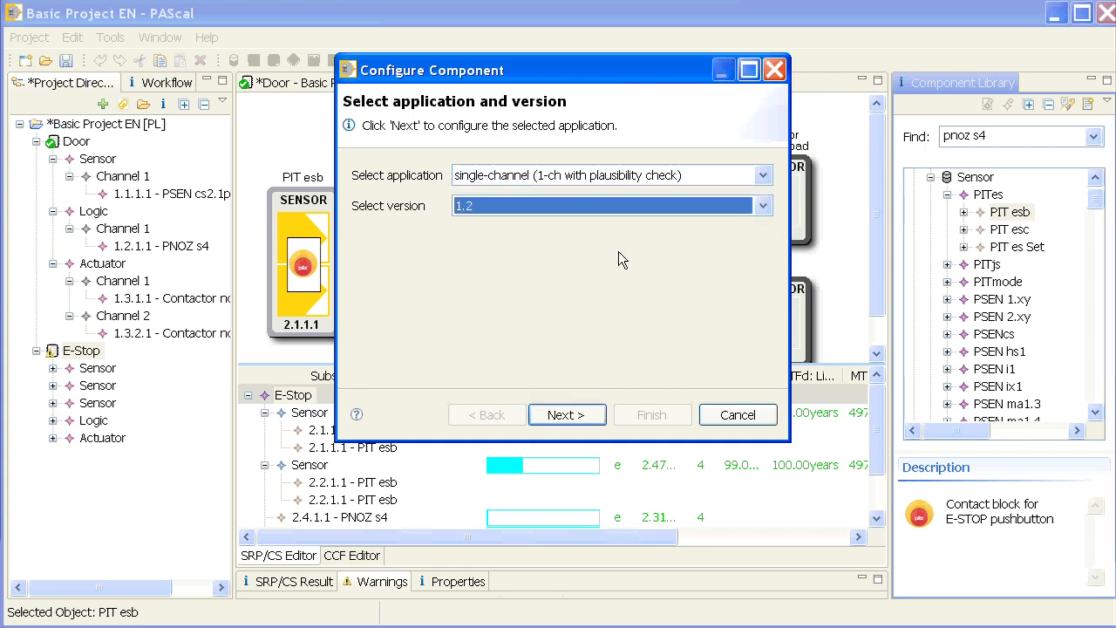
pyautogui.click(573, 419)
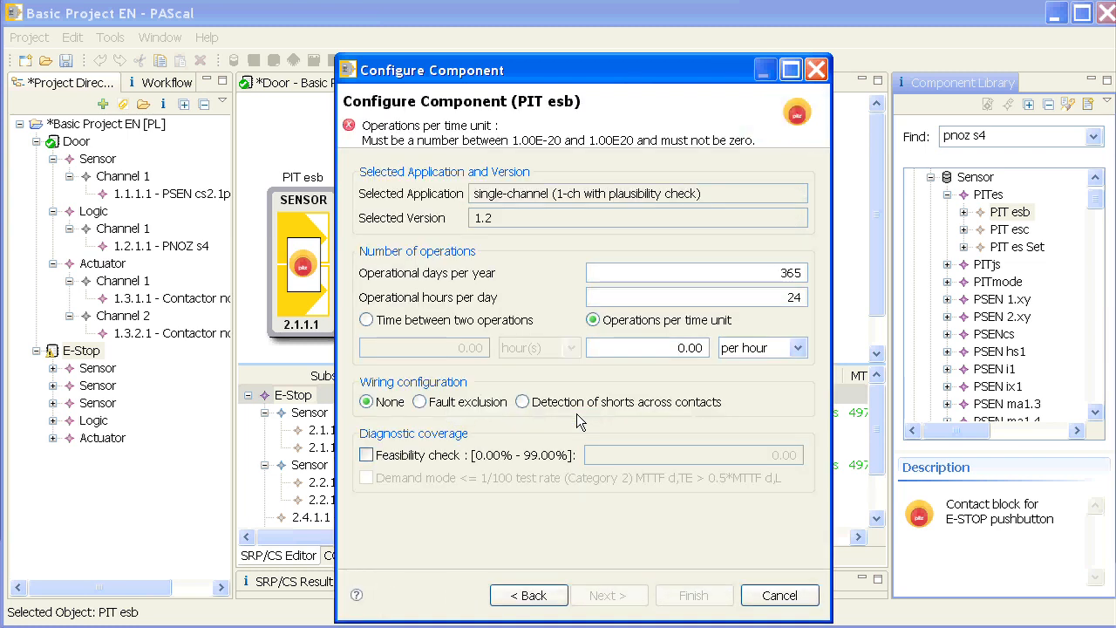
# Set the single-channel PIT esb operations per time unit to 1 per day.
pyautogui.moveTo(677, 338); pyautogui.dragTo(685, 342)
pyautogui.write('1')
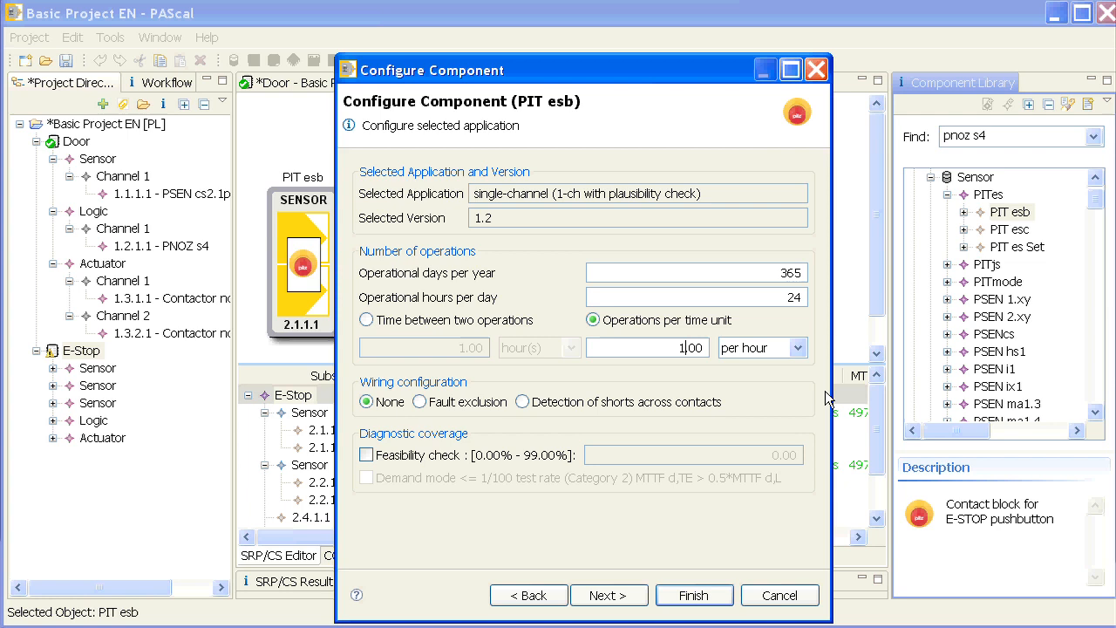
pyautogui.click(797, 348)
pyautogui.click(742, 412)
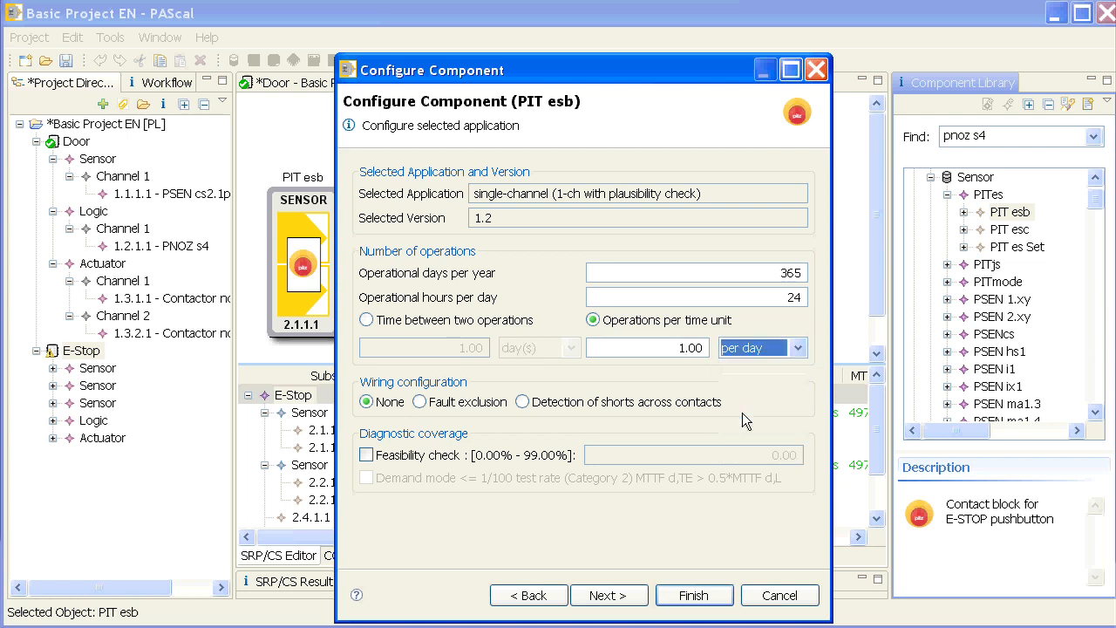
# Choose detection of shorts across contacts, enable the feasibility check, and finish configuring the single-channel PIT esb.
pyautogui.click(523, 402)
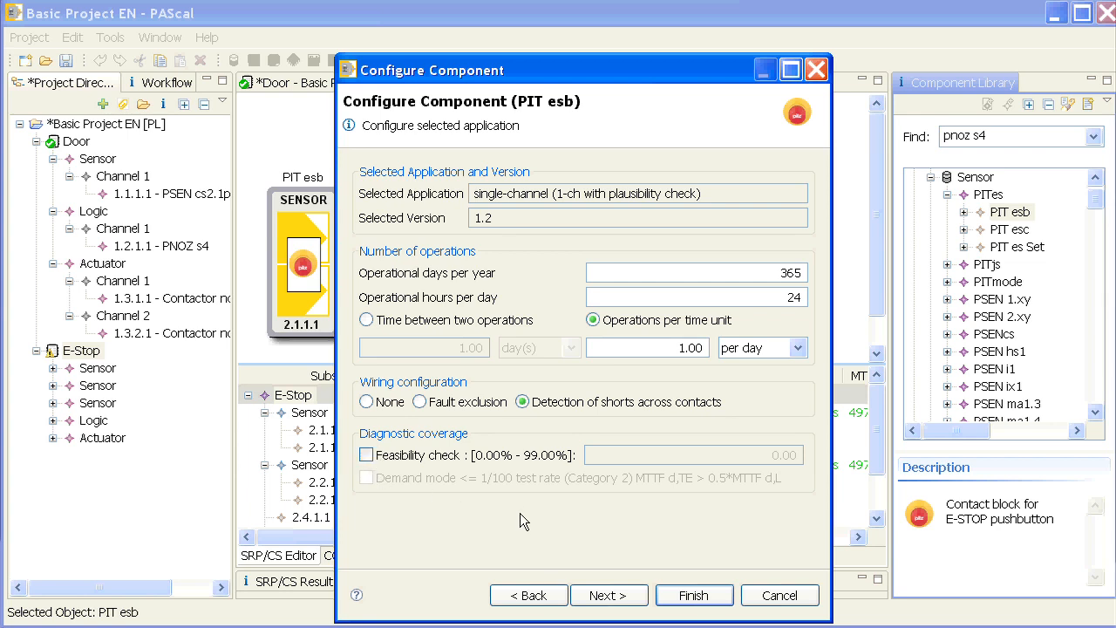
pyautogui.click(365, 456)
pyautogui.click(695, 595)
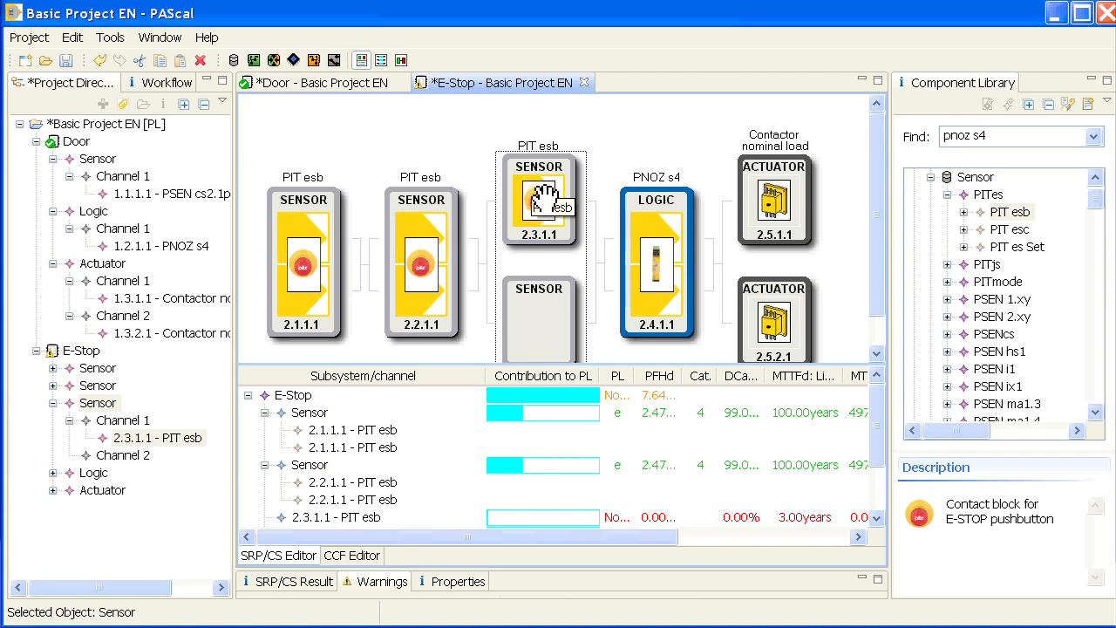
# Copy the configured PIT esb from channel 1 and paste it into the empty second channel of the same sensor subsystem.
pyautogui.click(545, 198)
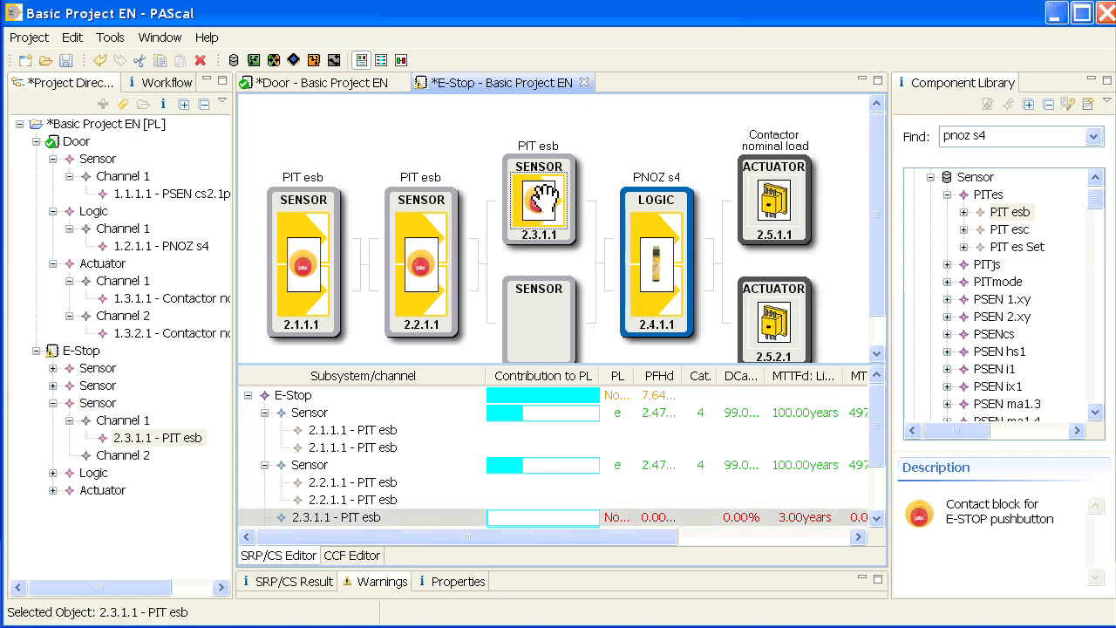
pyautogui.rightClick(534, 187)
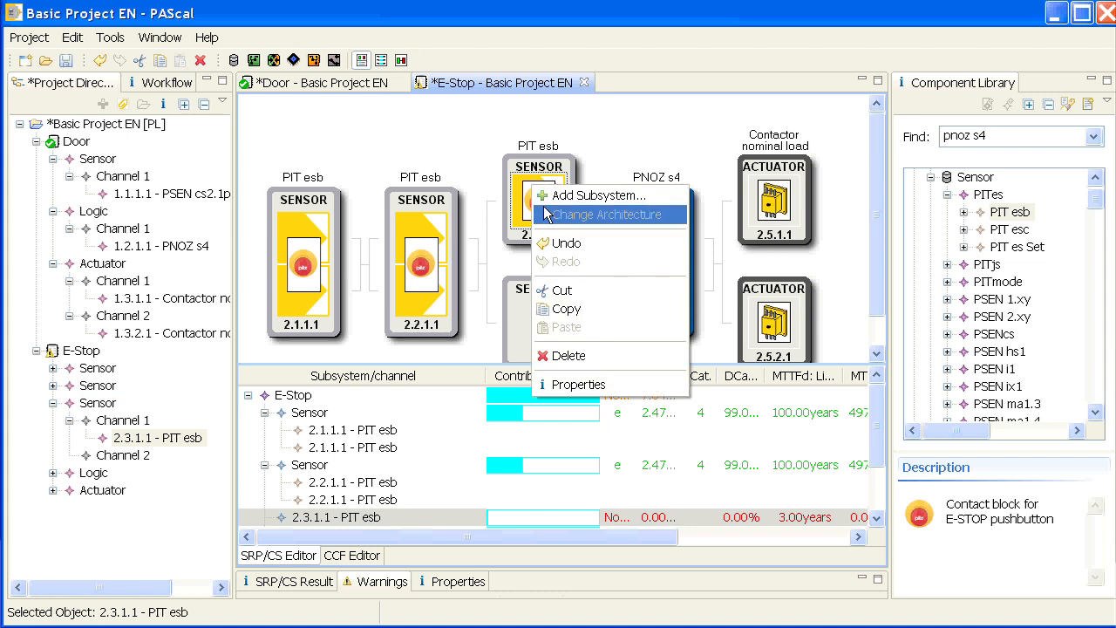
pyautogui.click(562, 308)
pyautogui.click(558, 310)
pyautogui.rightClick(558, 309)
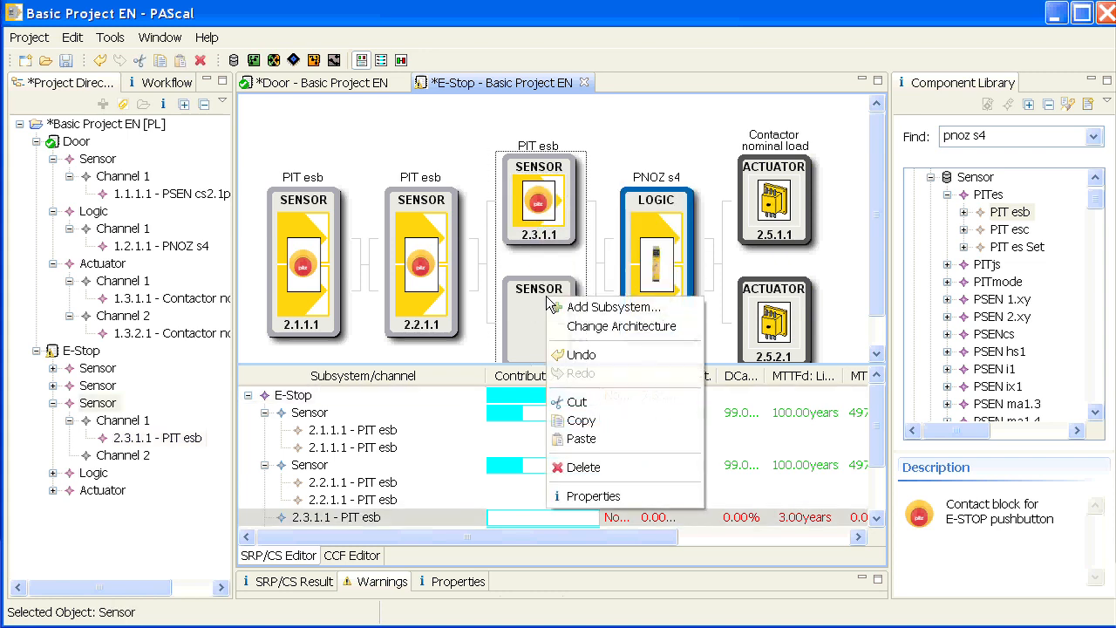
pyautogui.click(589, 440)
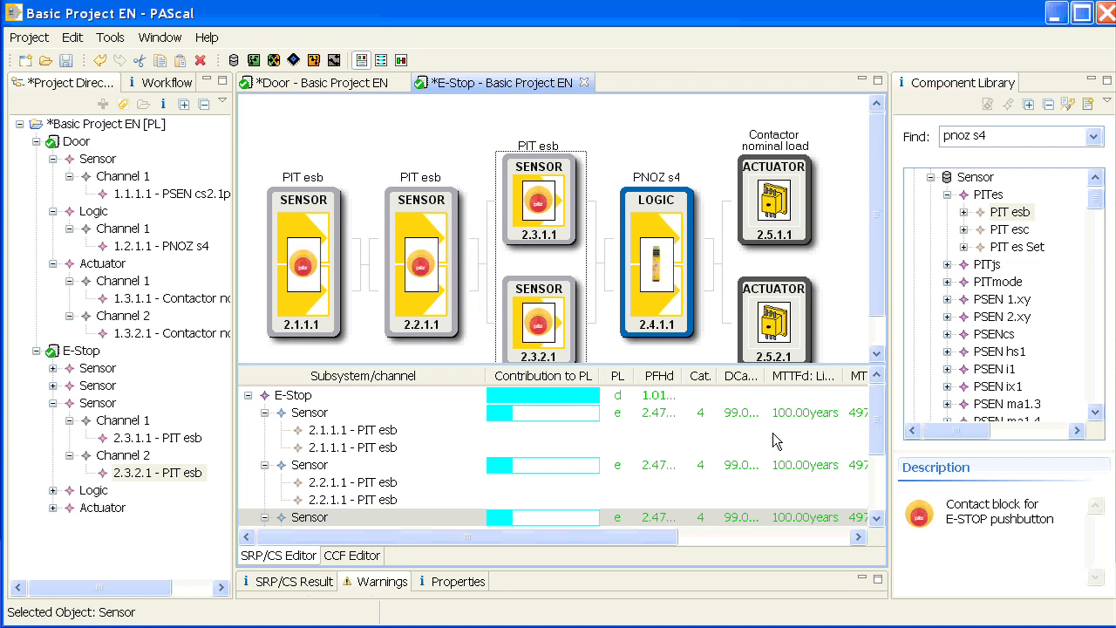
# Compare the PL, PFHd and category results of the E-Stop sensor, logic and actuator subsystems.
pyautogui.click(876, 518)
pyautogui.click(876, 518)
pyautogui.click(876, 518)
pyautogui.click(876, 518)
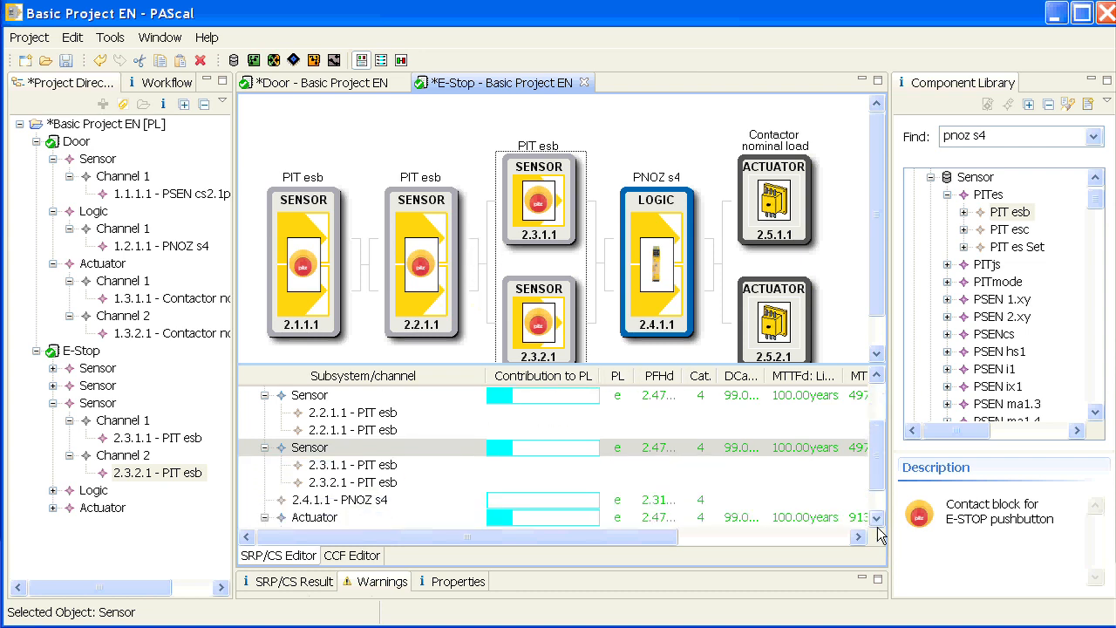
pyautogui.click(876, 518)
pyautogui.click(876, 374)
pyautogui.click(876, 374)
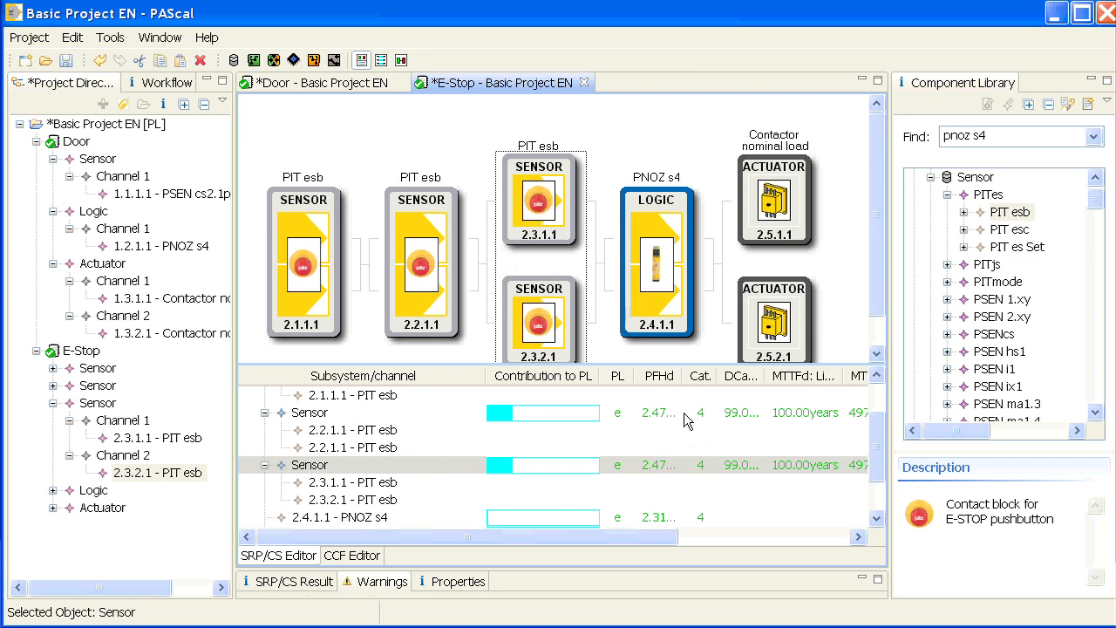
# Copy the channel 1 PIT esb and paste an additional one into each channel of the two-channel sensor subsystem.
pyautogui.rightClick(536, 204)
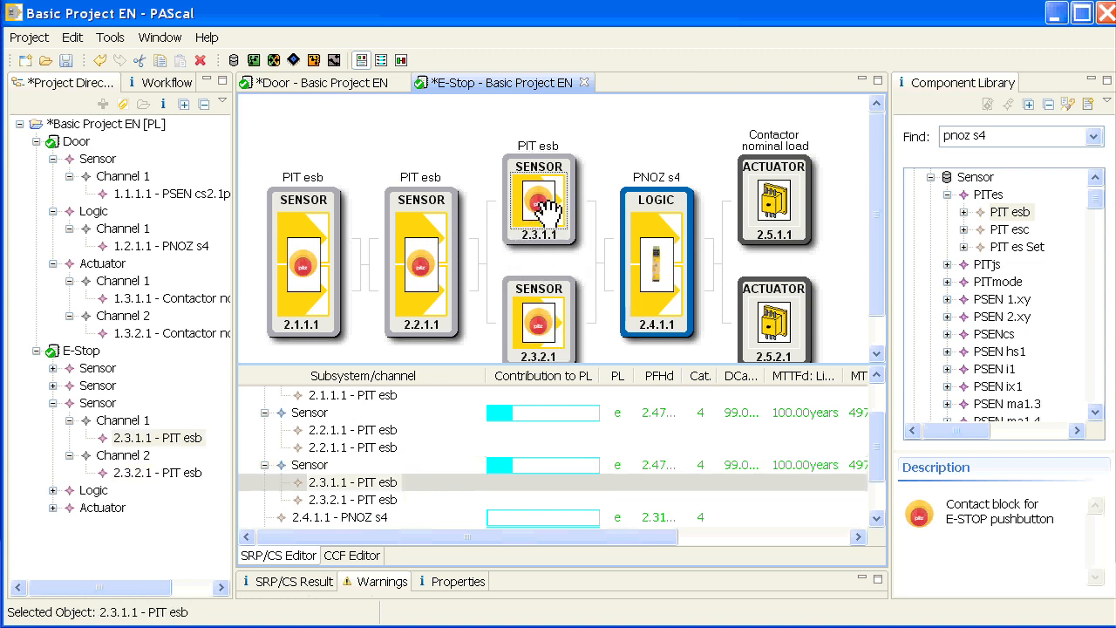
pyautogui.click(569, 327)
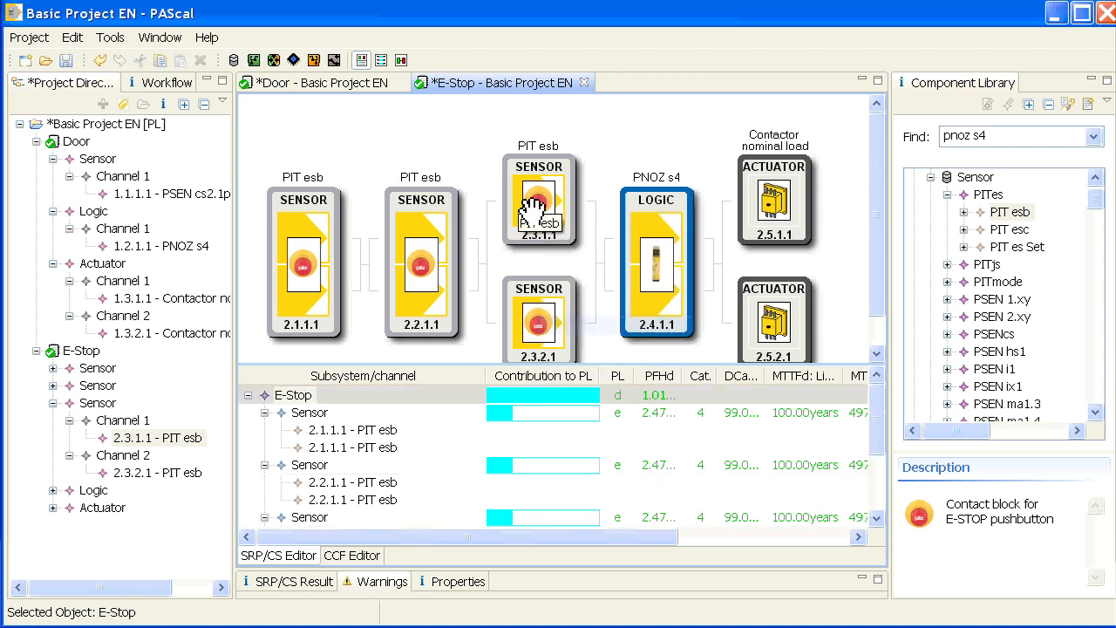
pyautogui.rightClick(520, 199)
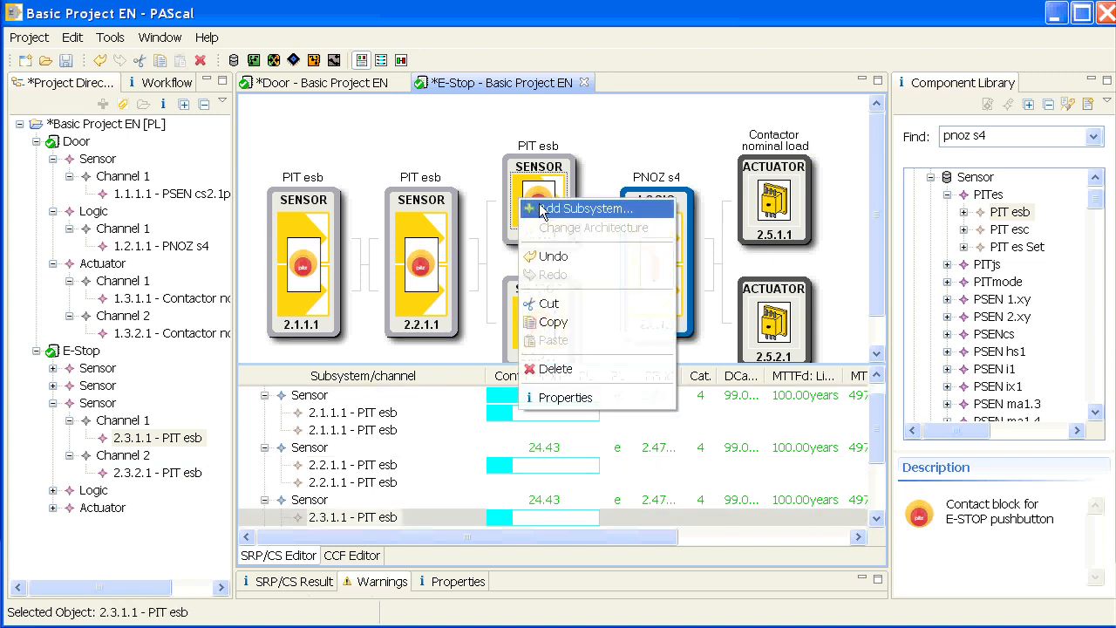
pyautogui.rightClick(535, 161)
pyautogui.click(569, 303)
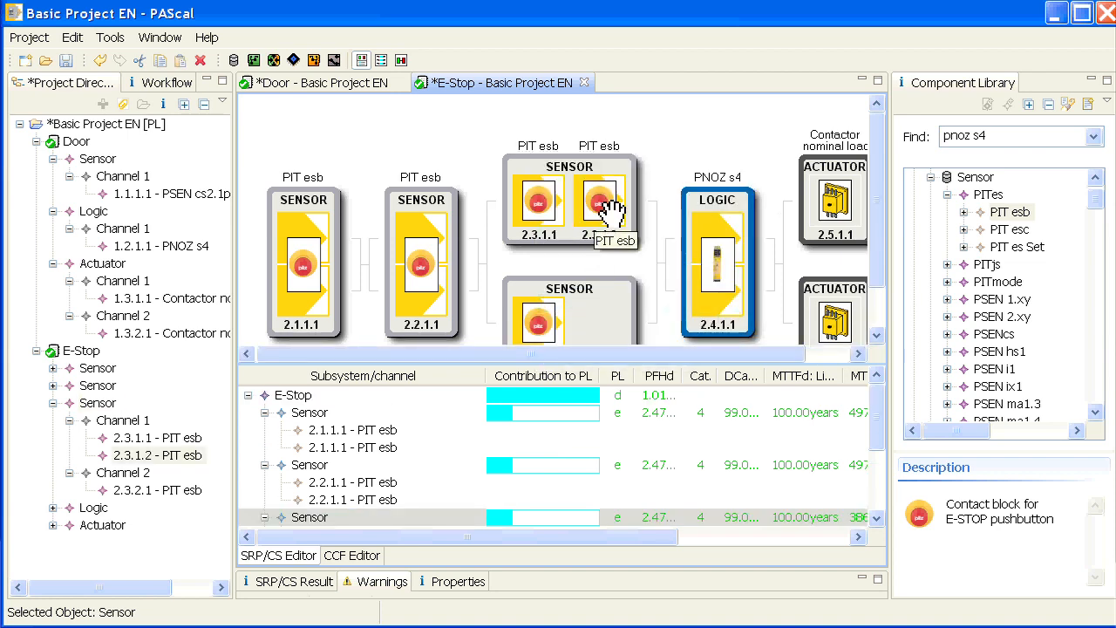
pyautogui.rightClick(610, 279)
pyautogui.click(674, 419)
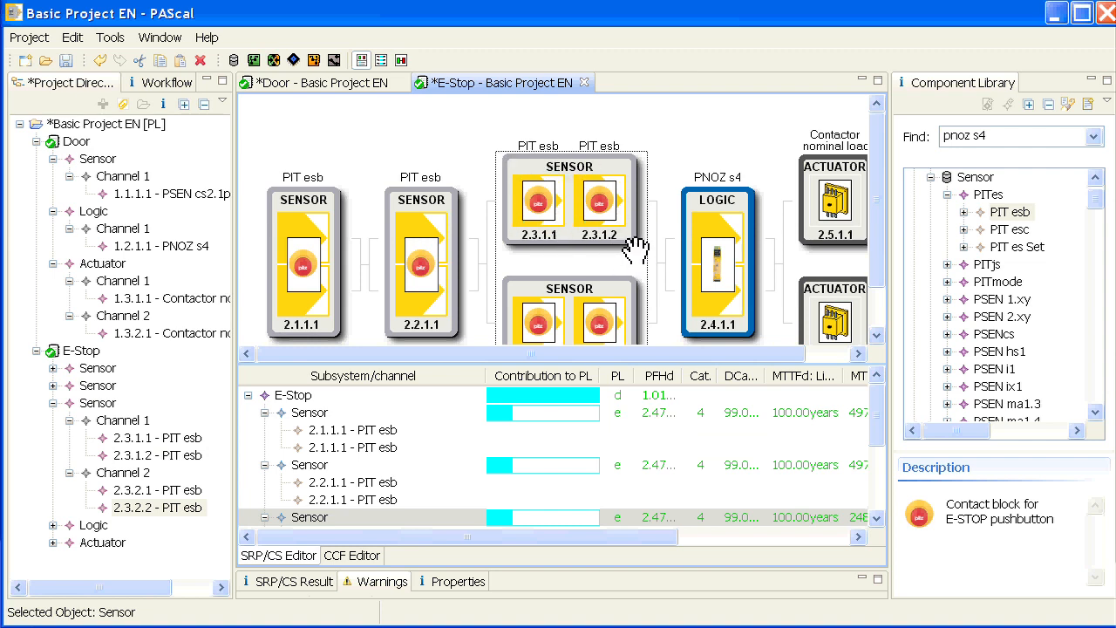
# Examine the calculated results for the sensor subsystem containing four PIT esb contacts.
pyautogui.click(877, 519)
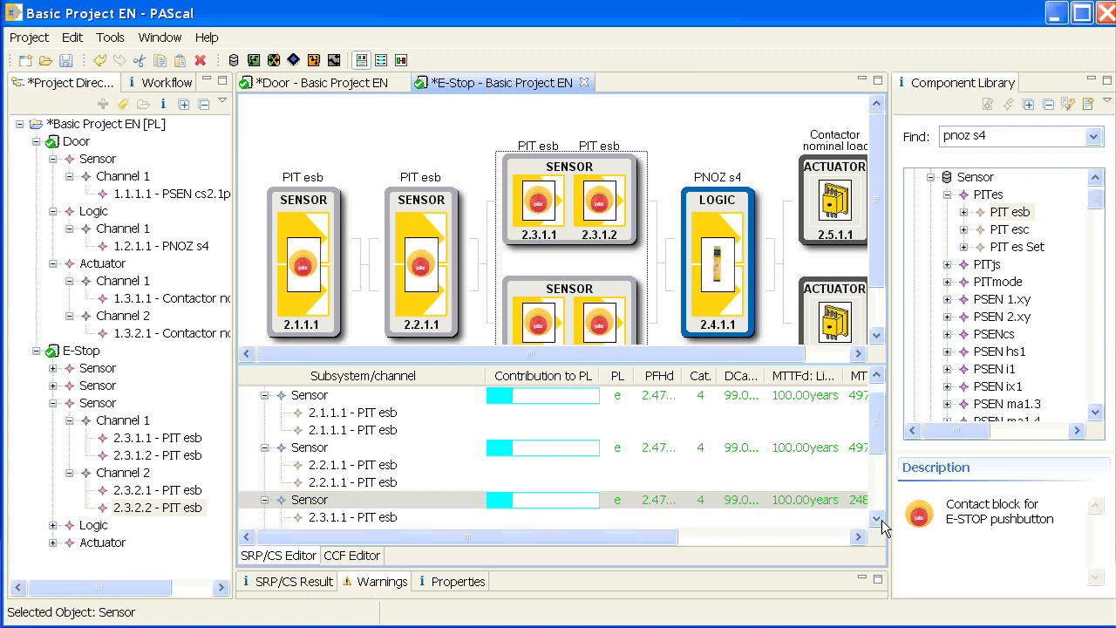
pyautogui.click(877, 519)
pyautogui.click(878, 519)
pyautogui.click(878, 519)
pyautogui.click(878, 519)
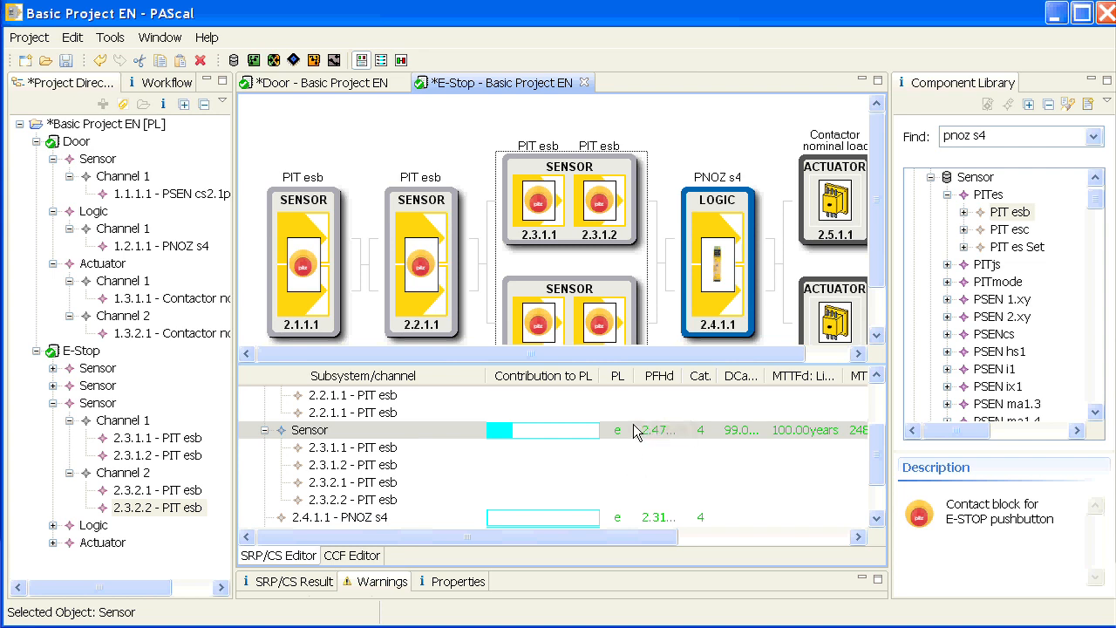
pyautogui.click(872, 378)
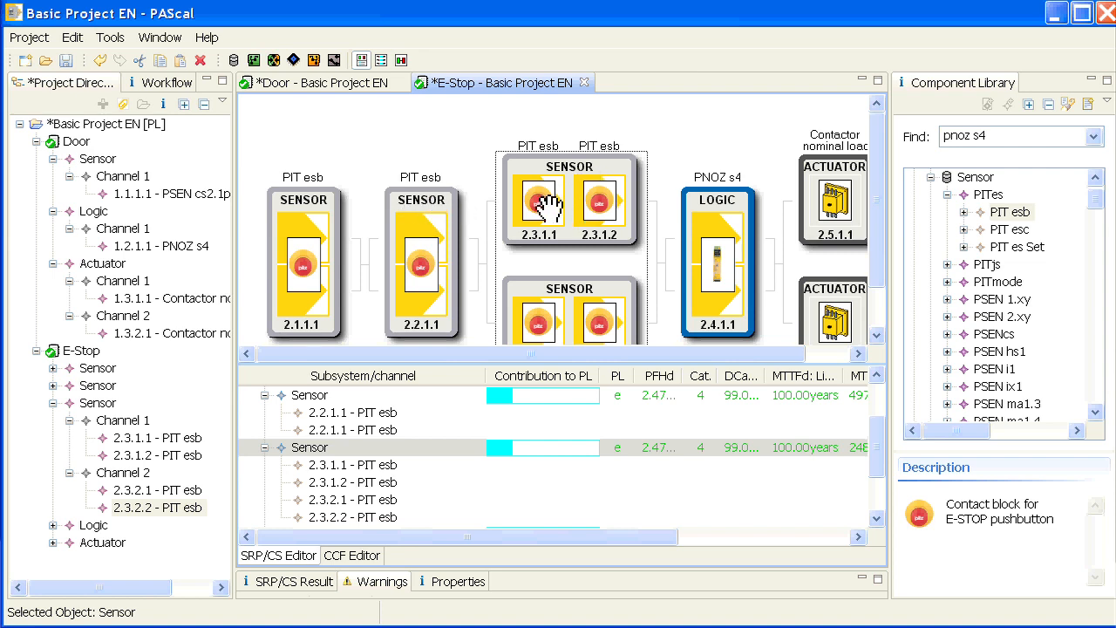
# Delete the two sensor subsystems that each contain a single dual-channel PIT esb from the E-Stop function.
pyautogui.click(421, 201)
pyautogui.press('Delete')
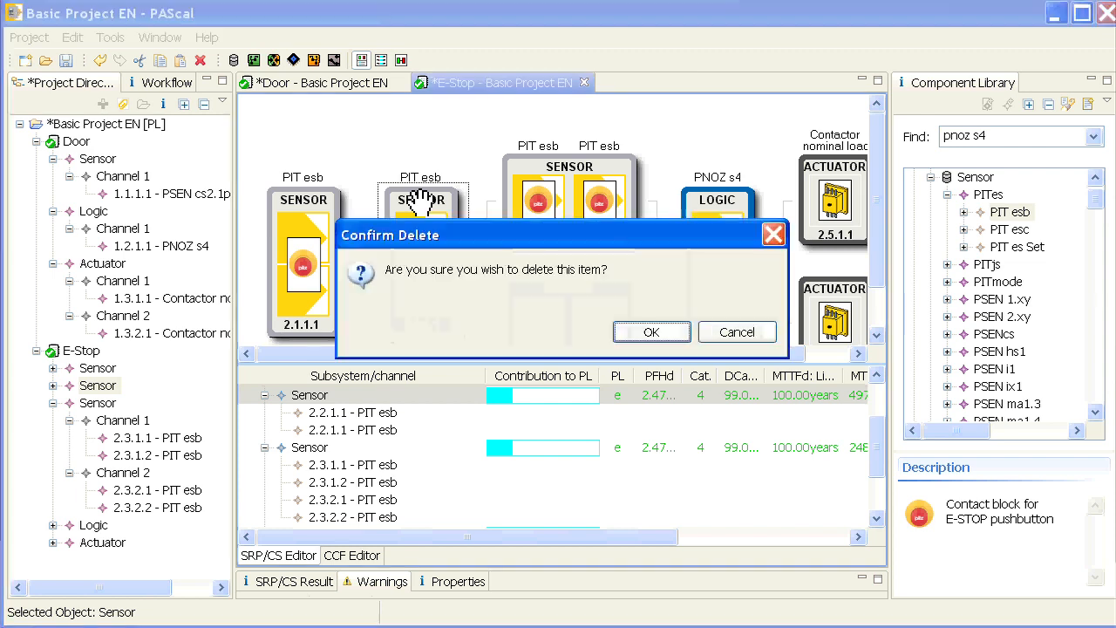
pyautogui.click(650, 332)
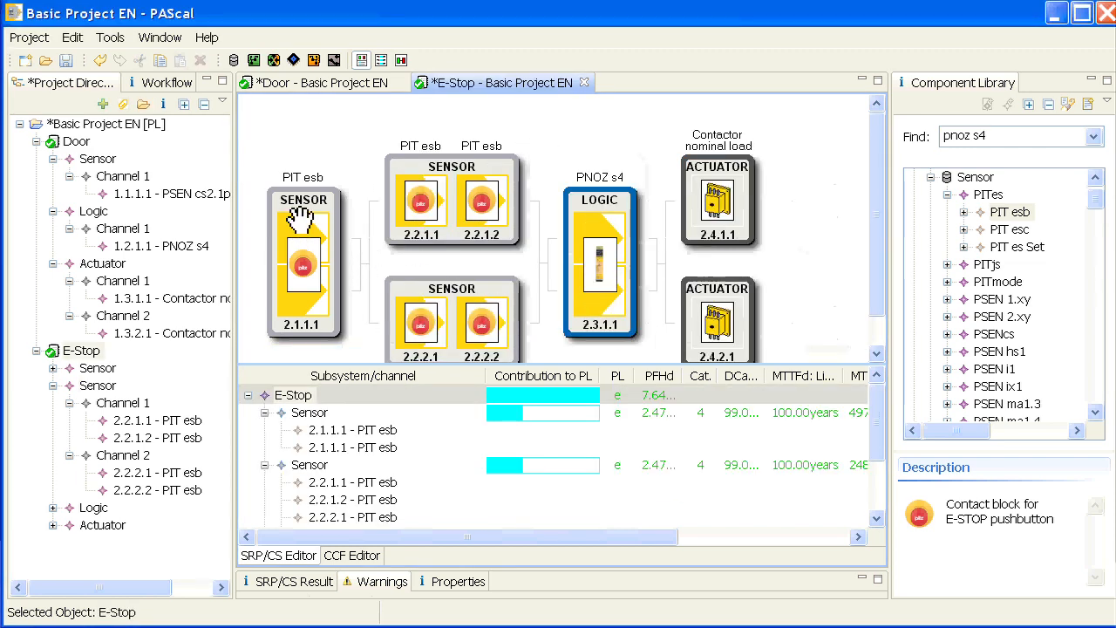
pyautogui.rightClick(301, 195)
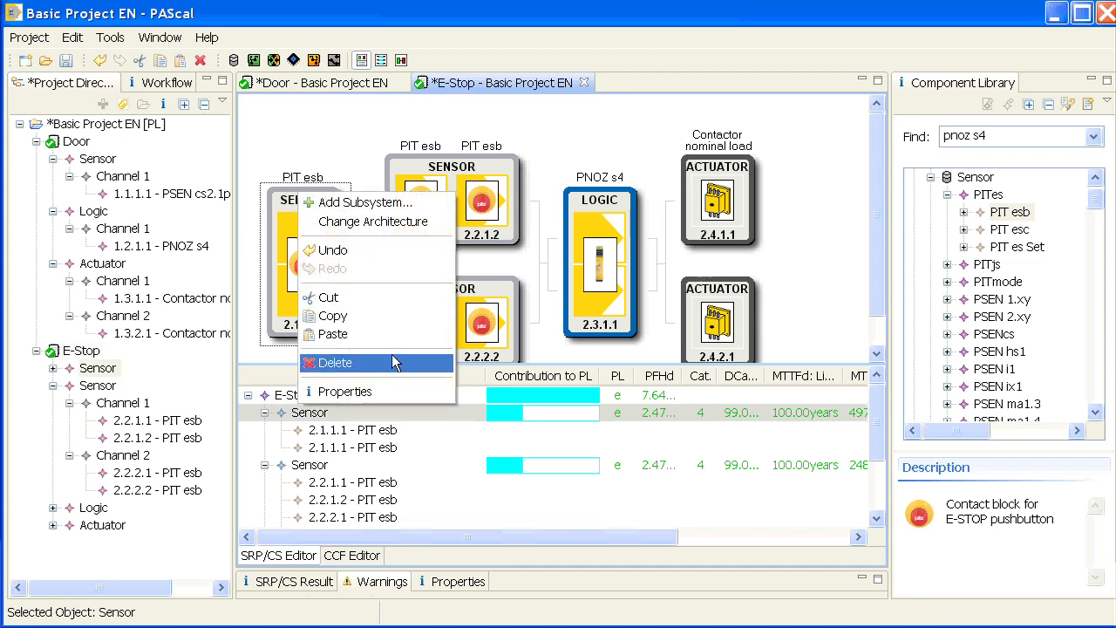
pyautogui.click(391, 361)
pyautogui.click(651, 333)
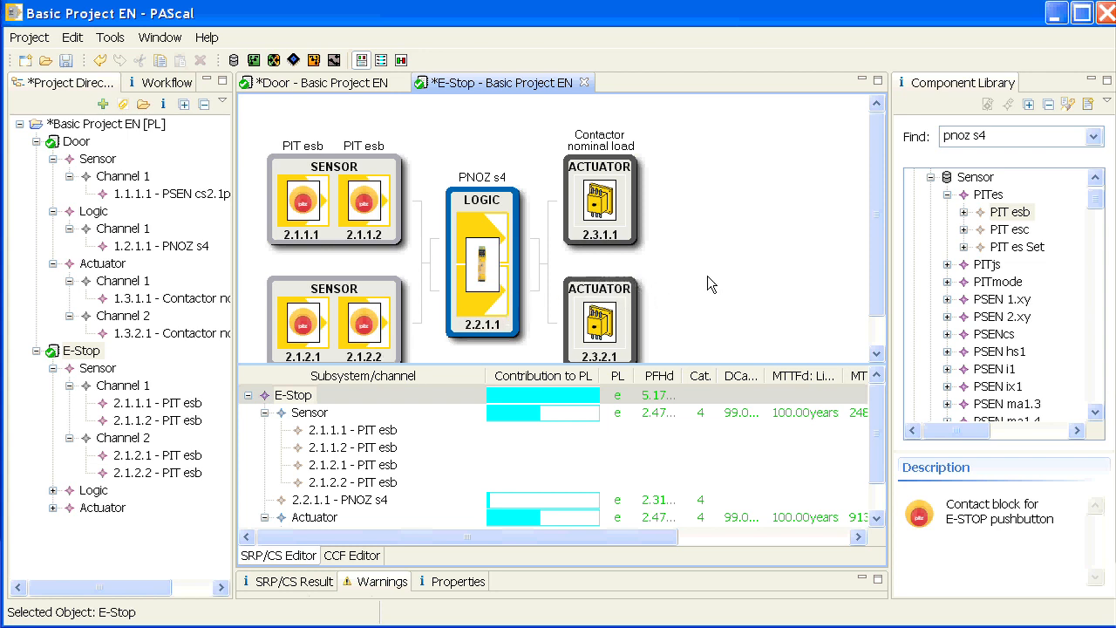
# Examine the MTTFd values of the contactor actuator subsystem and open the channel 1 Contactor nominal load component.
pyautogui.click(877, 353)
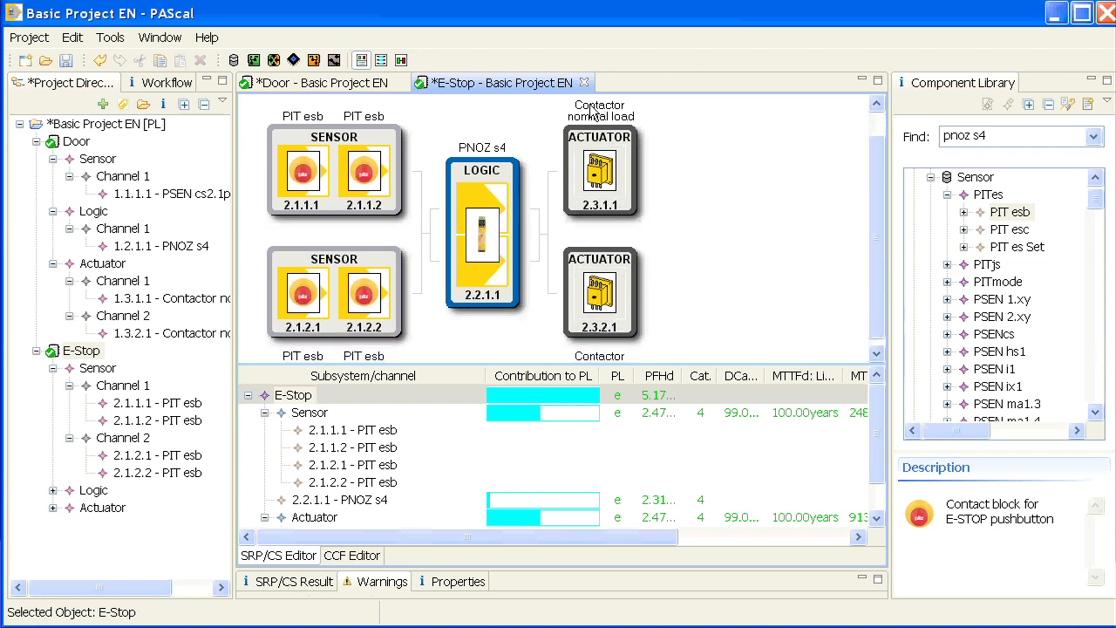
pyautogui.click(614, 189)
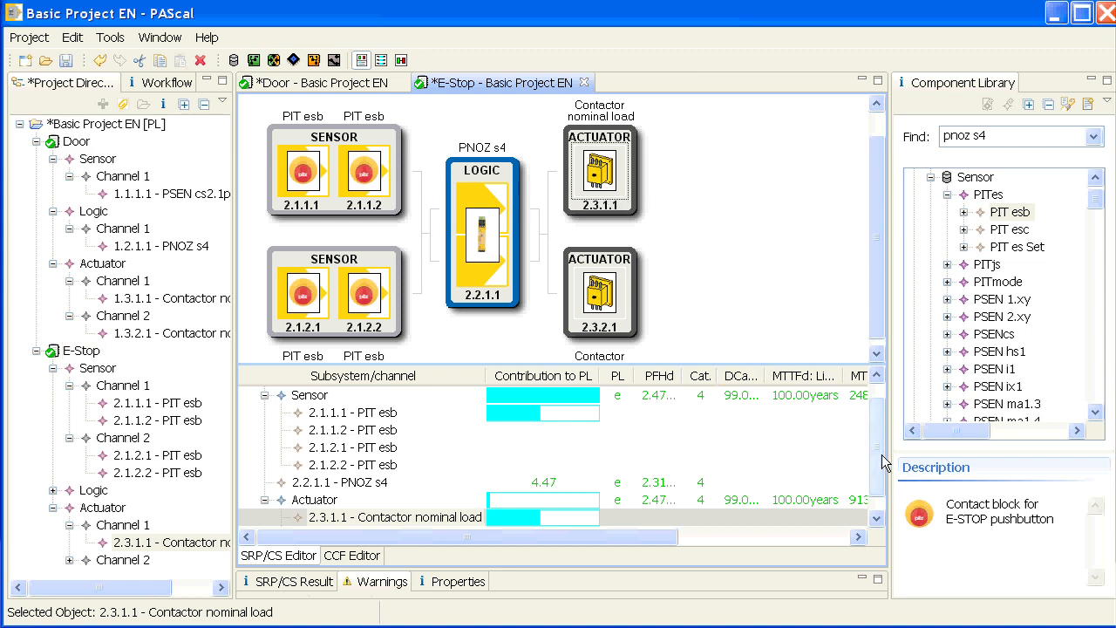
pyautogui.scroll(-1, 882, 454)
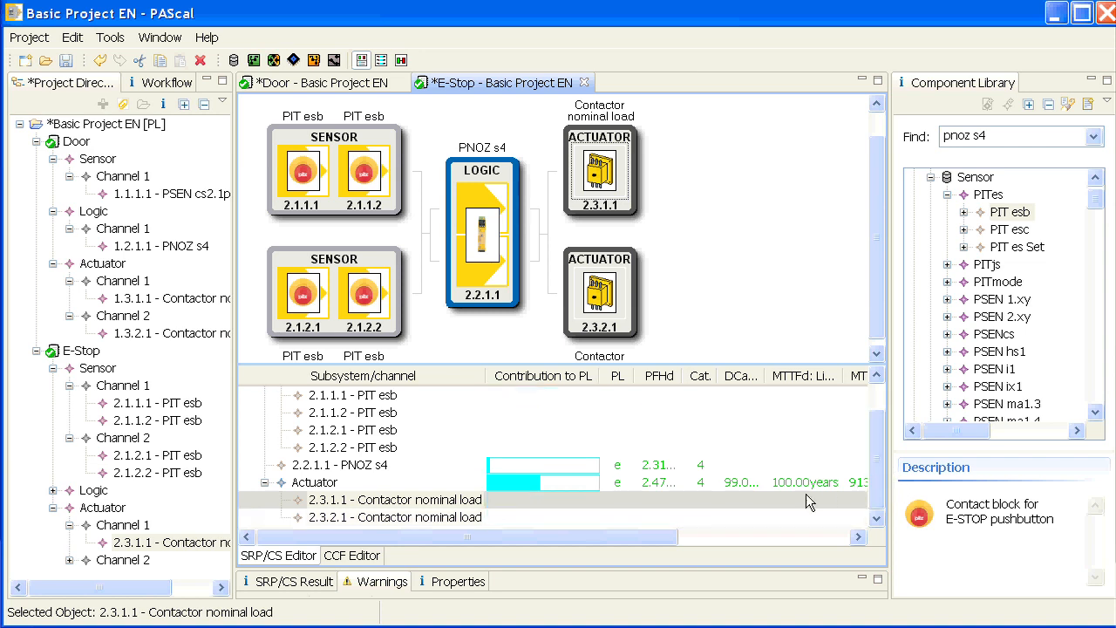
pyautogui.click(700, 537)
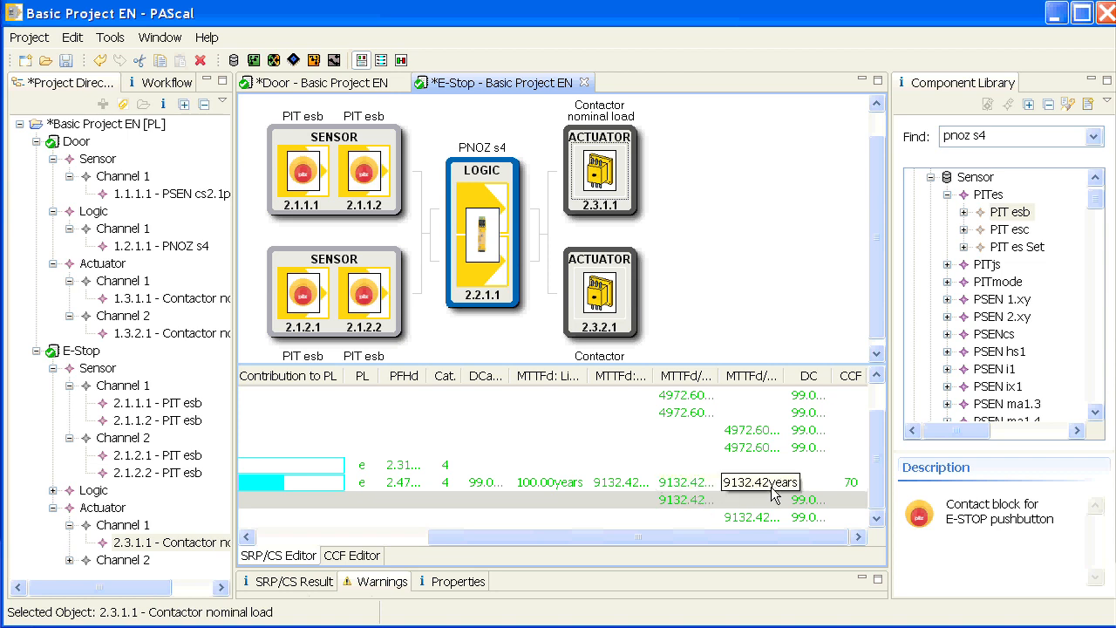
pyautogui.doubleClick(597, 174)
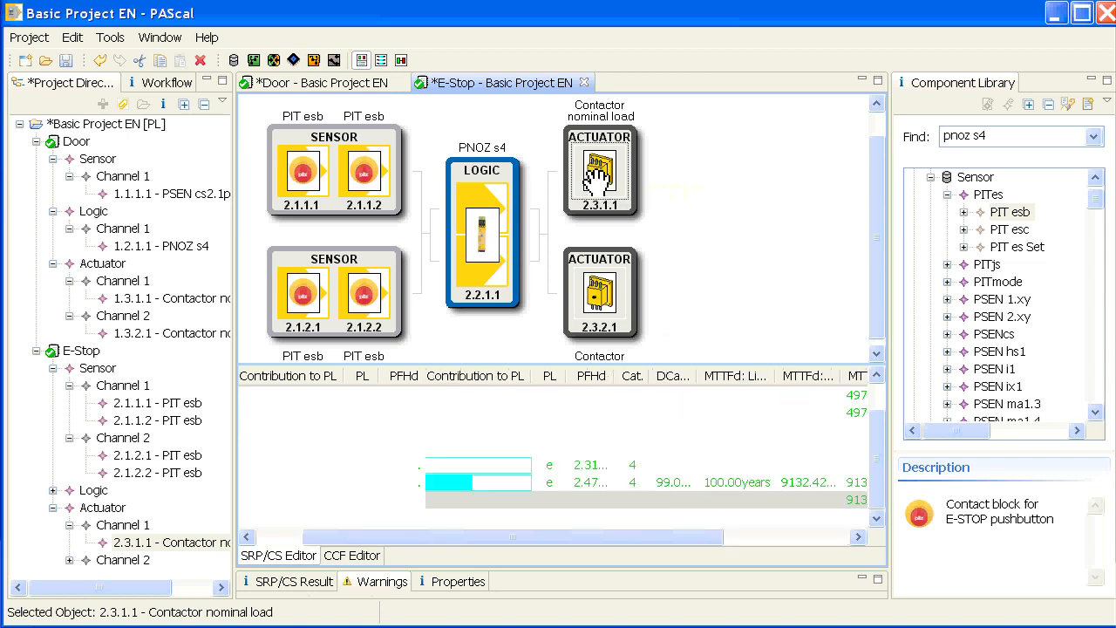